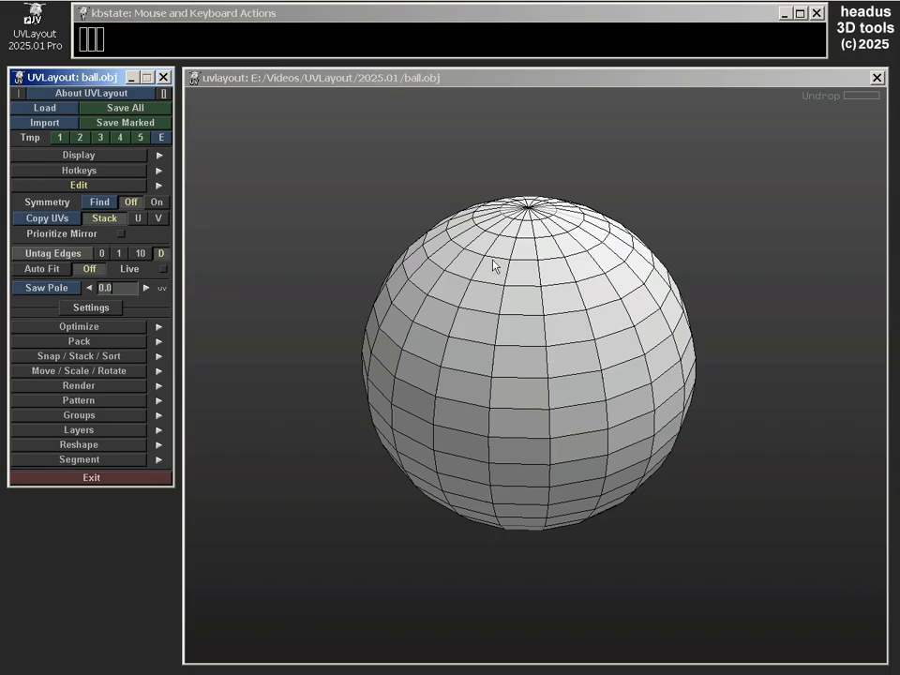
Cut the first edge loop around the ball's top pole to separate it as a round cap.
{"action": "left_click_drag", "start_coordinate": [495, 266], "coordinate": [530, 253], "text": "alt"}
{"action": "right_click_drag", "start_coordinate": [500, 256], "coordinate": [583, 286], "text": "alt"}
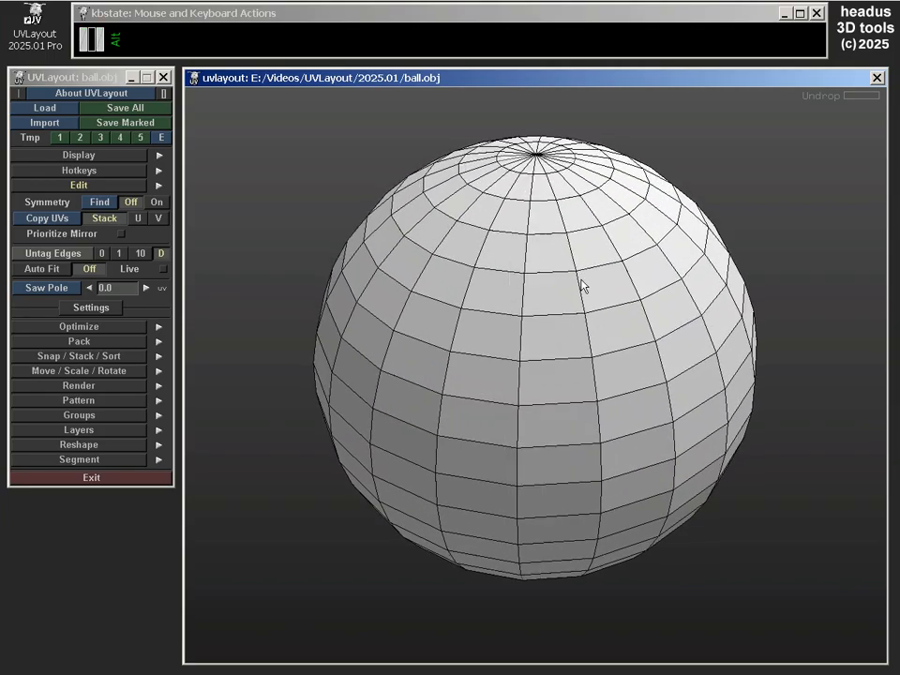
{"action": "middle_click_drag", "start_coordinate": [581, 286], "coordinate": [576, 312], "text": "alt"}
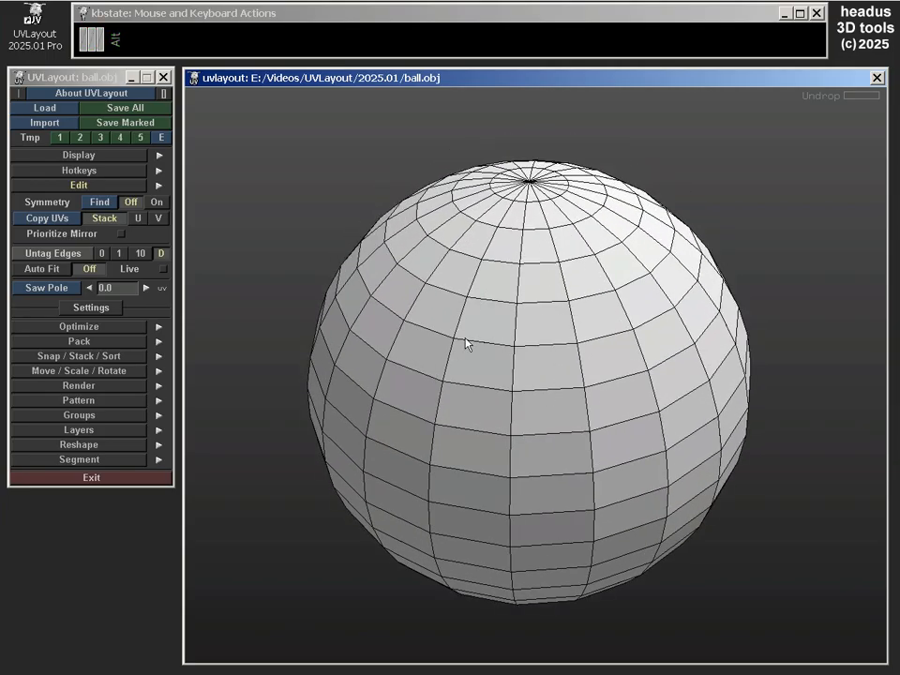
{"action": "mouse_move", "coordinate": [467, 343]}
{"action": "left_mouse_down", "text": "alt"}
{"action": "mouse_move", "coordinate": [493, 225]}
{"action": "mouse_move", "coordinate": [480, 346]}
{"action": "mouse_move", "coordinate": [476, 323]}
{"action": "left_mouse_up", "text": "alt"}
{"action": "right_click_drag", "start_coordinate": [476, 323], "coordinate": [478, 294], "text": "alt"}
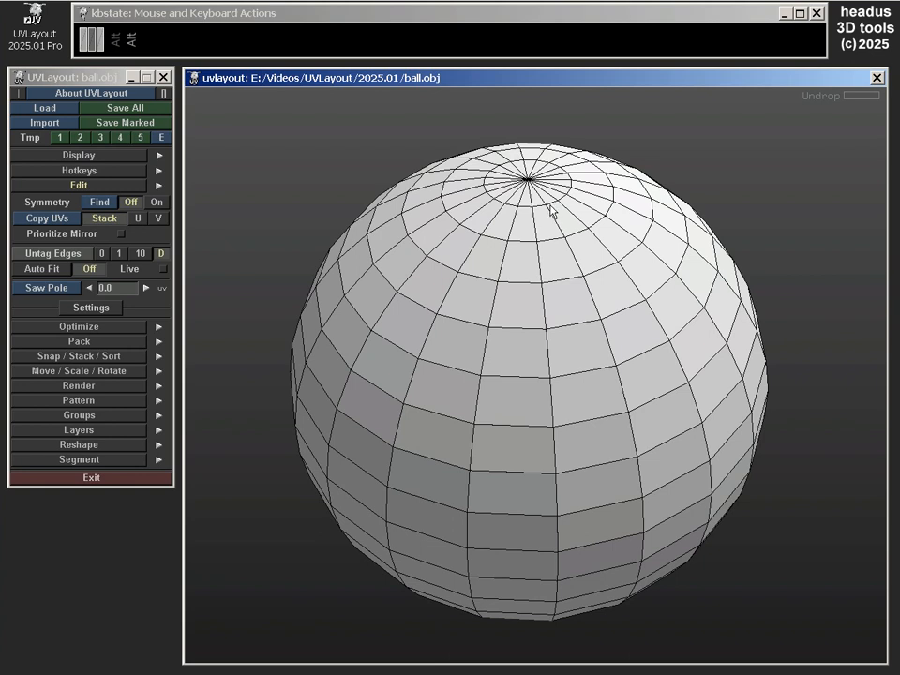
{"action": "mouse_move", "coordinate": [543, 229]}
{"action": "right_mouse_down", "text": "alt"}
{"action": "mouse_move", "coordinate": [580, 282]}
{"action": "mouse_move", "coordinate": [568, 254]}
{"action": "mouse_move", "coordinate": [522, 271]}
{"action": "right_mouse_up", "text": "alt"}
{"action": "key", "text": "shift+c"}
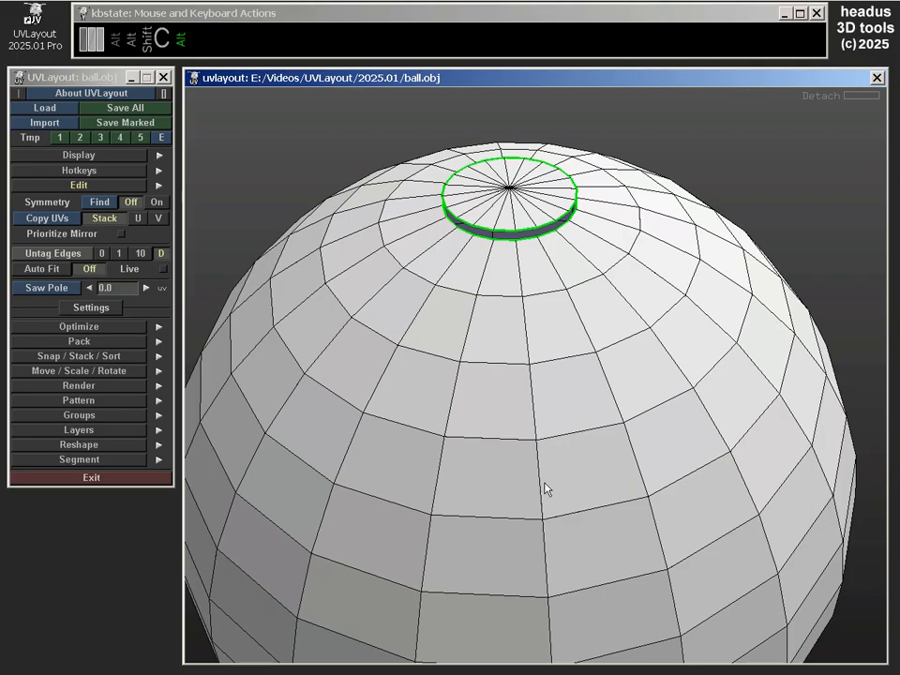
Cut the first edge loop around the ball's bottom pole and detach it as a round cap.
{"action": "left_click_drag", "start_coordinate": [545, 484], "coordinate": [548, 324], "text": "alt"}
{"action": "right_click_drag", "start_coordinate": [547, 323], "coordinate": [538, 511], "text": "alt"}
{"action": "middle_click_drag", "start_coordinate": [539, 510], "coordinate": [531, 462], "text": "alt"}
{"action": "right_click_drag", "start_coordinate": [530, 462], "coordinate": [526, 425], "text": "alt"}
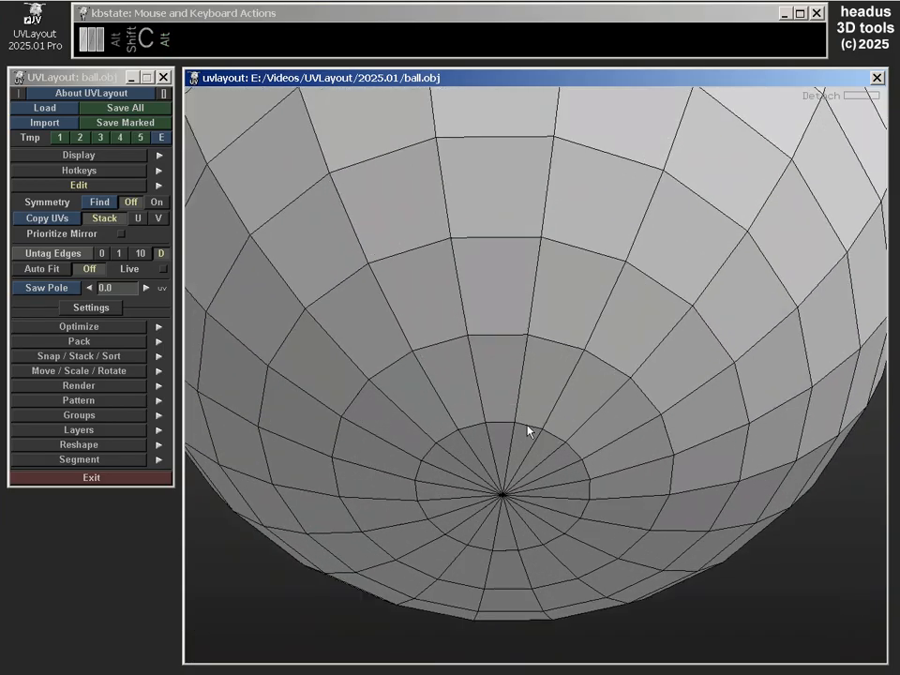
{"action": "key", "text": "shift+c"}
{"action": "key", "text": "Return"}
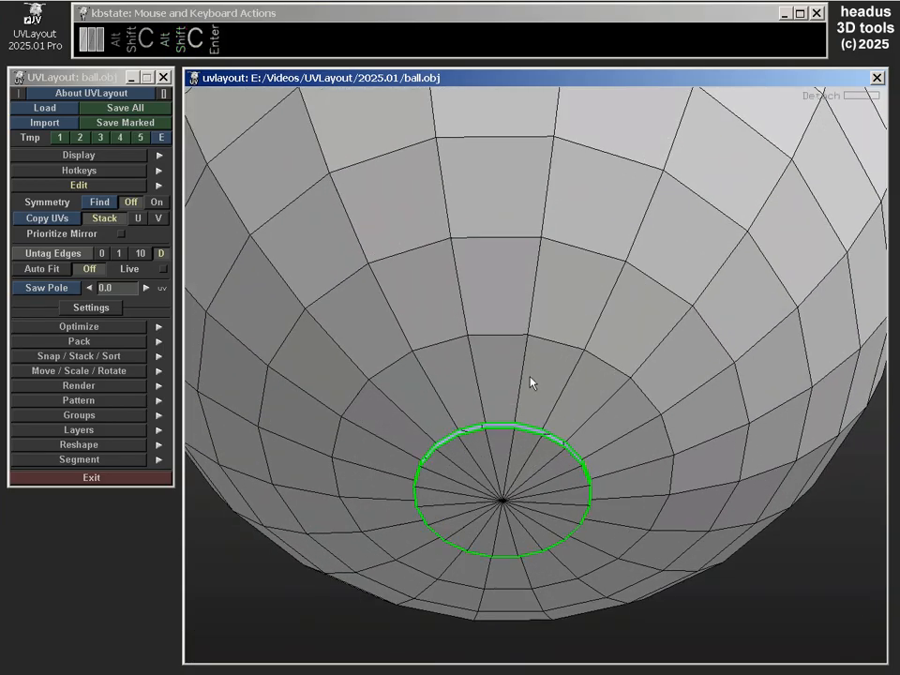
Cut a vertical seam down the front of the ball's body from the top cap to the bottom cap.
{"action": "scroll", "coordinate": [529, 377], "scroll_direction": "down", "scroll_amount": 6}
{"action": "left_click_drag", "start_coordinate": [522, 286], "coordinate": [509, 392], "text": "alt"}
{"action": "middle_click_drag", "start_coordinate": [509, 391], "coordinate": [508, 432], "text": "alt"}
{"action": "key", "text": "shift+c"}
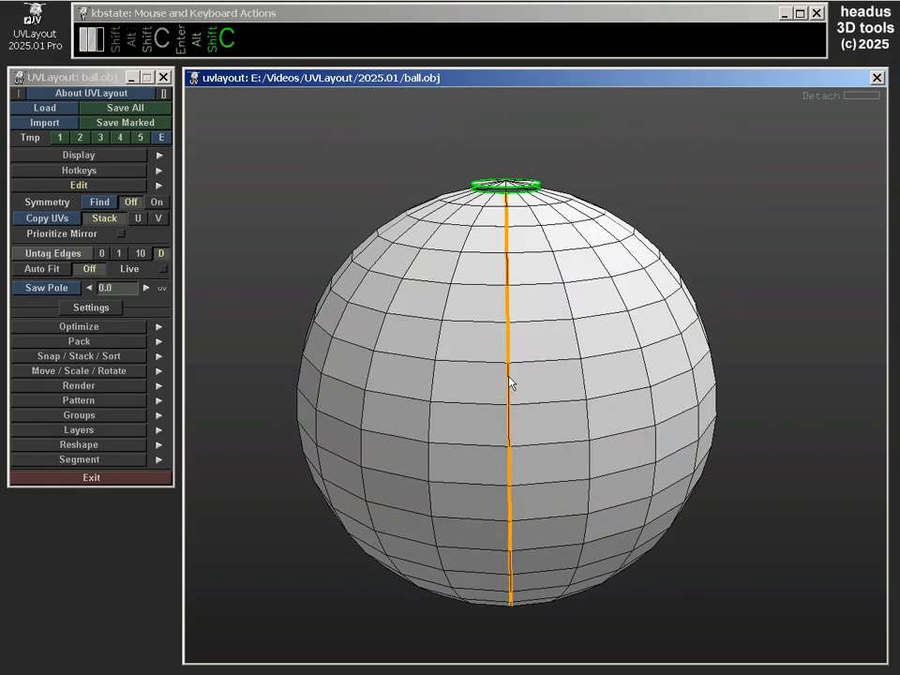
Drop all of the ball's shells into UV space and flatten the two round caps.
{"action": "scroll", "coordinate": [563, 359], "scroll_direction": "down", "scroll_amount": 4}
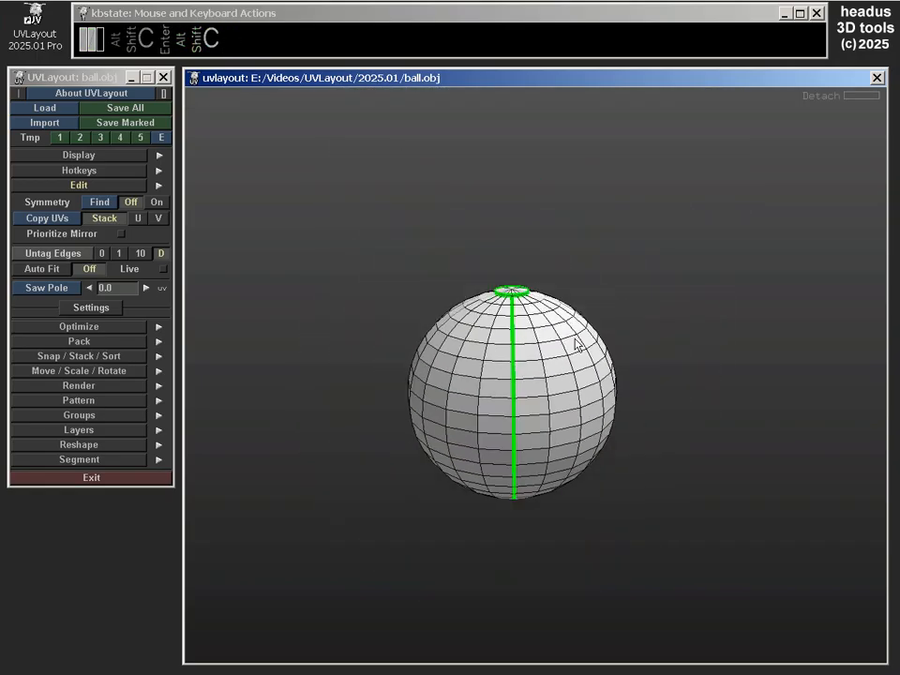
{"action": "key", "text": "d"}
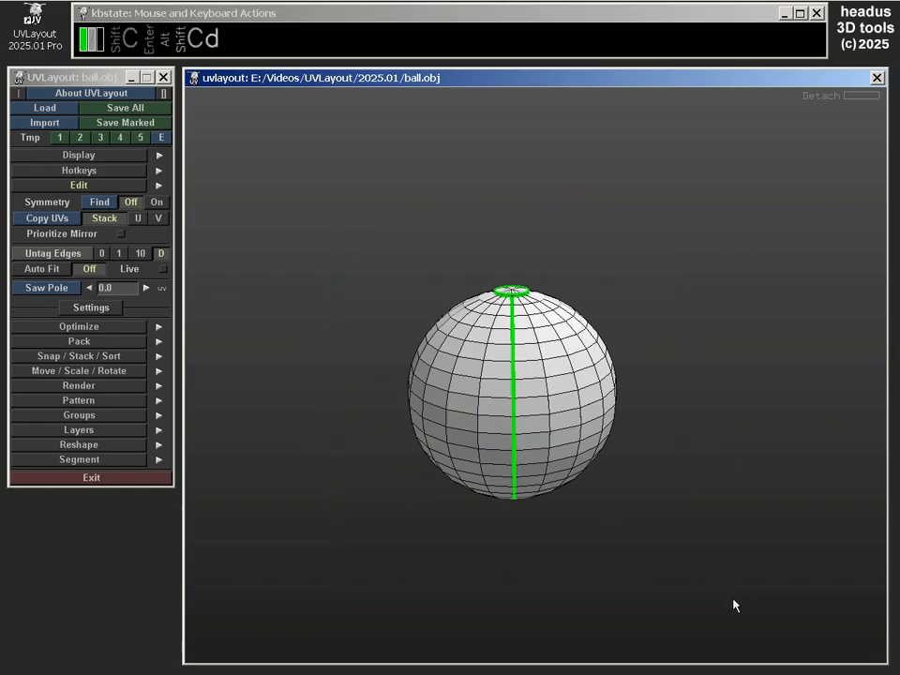
{"action": "left_click", "coordinate": [733, 606]}
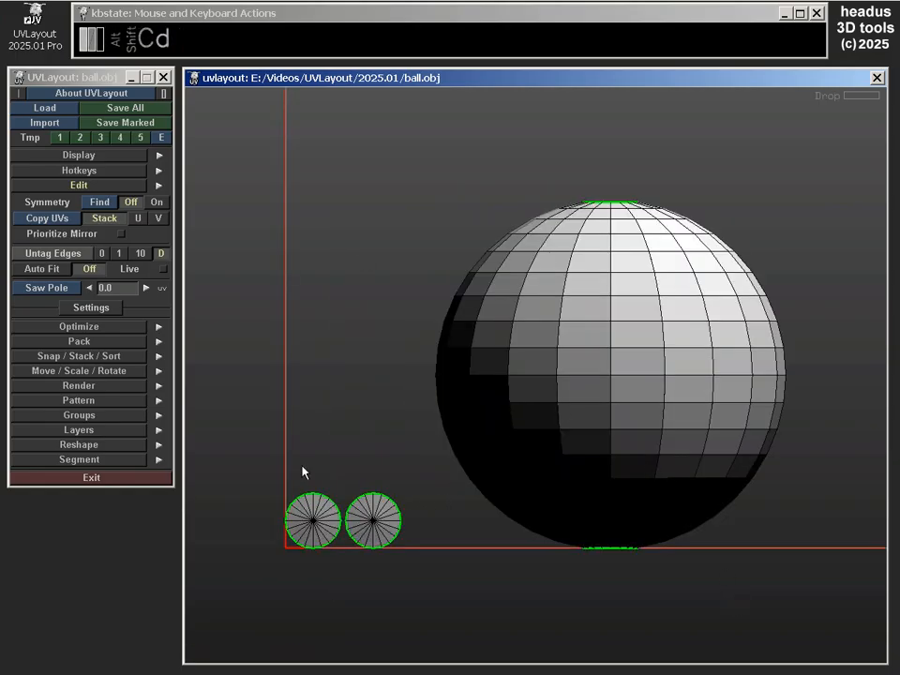
{"action": "key", "text": "f"}
{"action": "left_click_drag", "start_coordinate": [254, 414], "coordinate": [432, 530]}
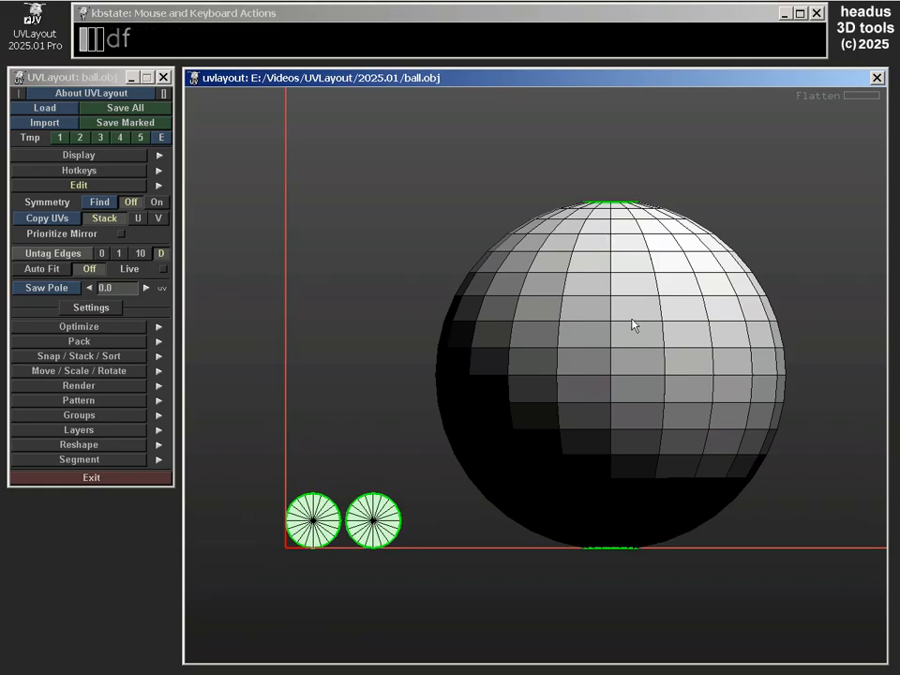
Flatten the ball's body shell into a straight rectangular grid with the Rect operation.
{"action": "key", "text": "r"}
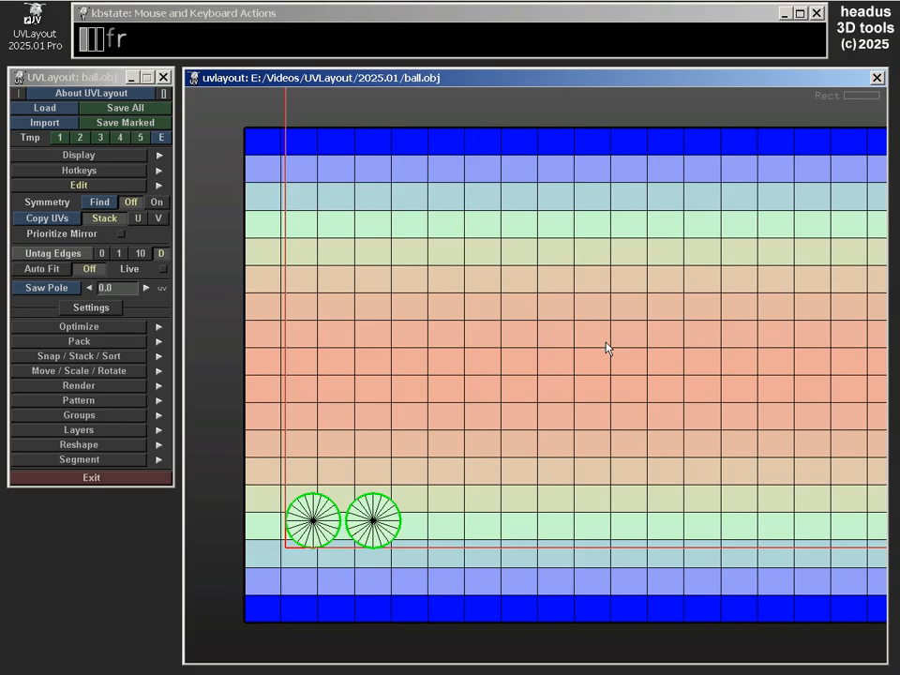
{"action": "key", "text": "Home"}
{"action": "middle_click_drag", "start_coordinate": [541, 386], "coordinate": [613, 292]}
{"action": "right_click_drag", "start_coordinate": [570, 341], "coordinate": [628, 302]}
{"action": "middle_click_drag", "start_coordinate": [628, 302], "coordinate": [597, 400]}
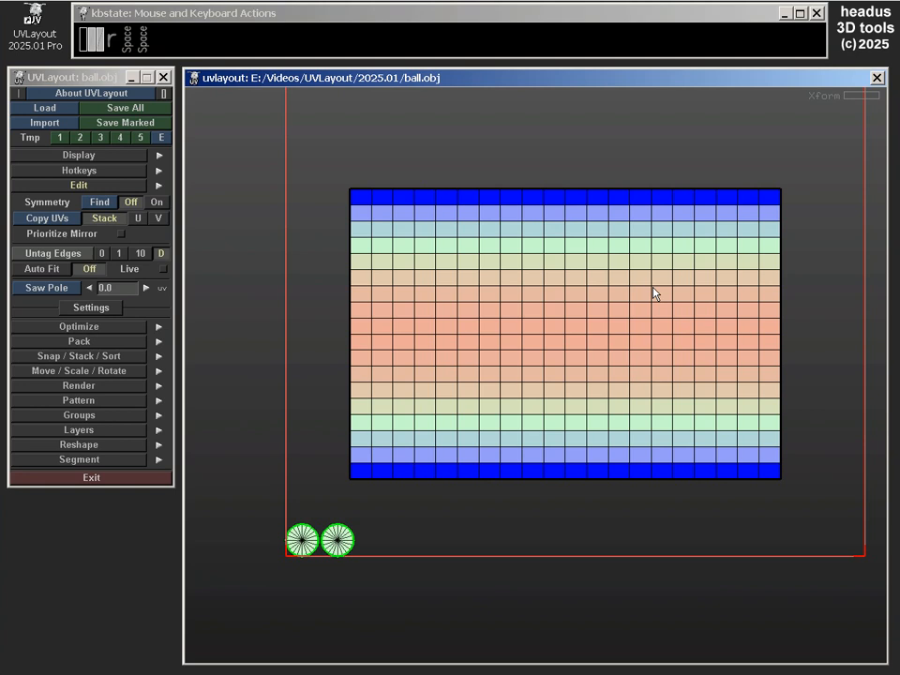
Inspect the textured ball in the 3D view and return to the UV view.
{"action": "key", "text": "3"}
{"action": "key", "text": "t"}
{"action": "left_click_drag", "start_coordinate": [703, 318], "coordinate": [395, 349]}
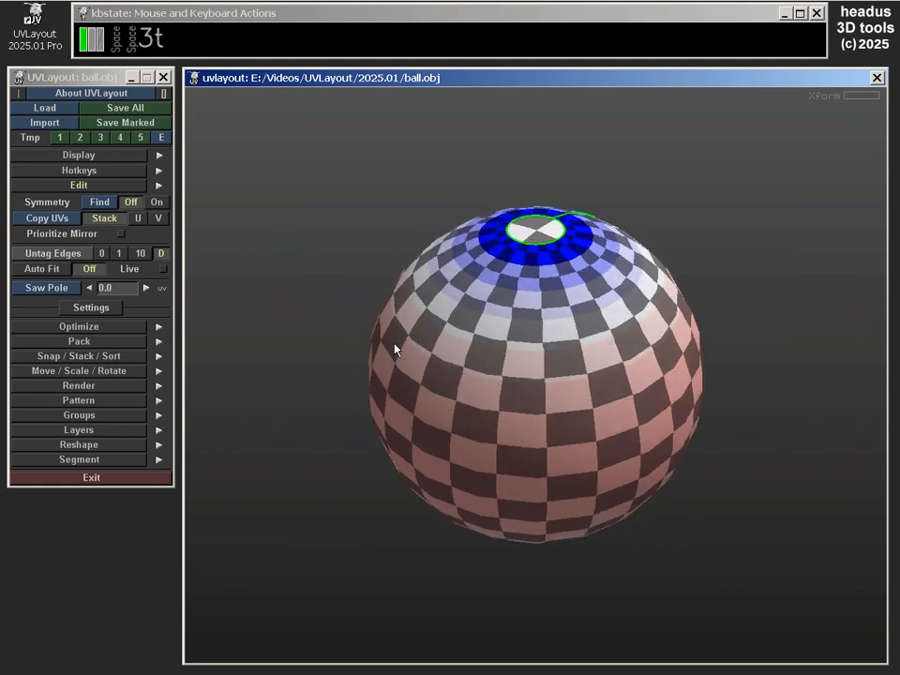
{"action": "key", "text": "u"}
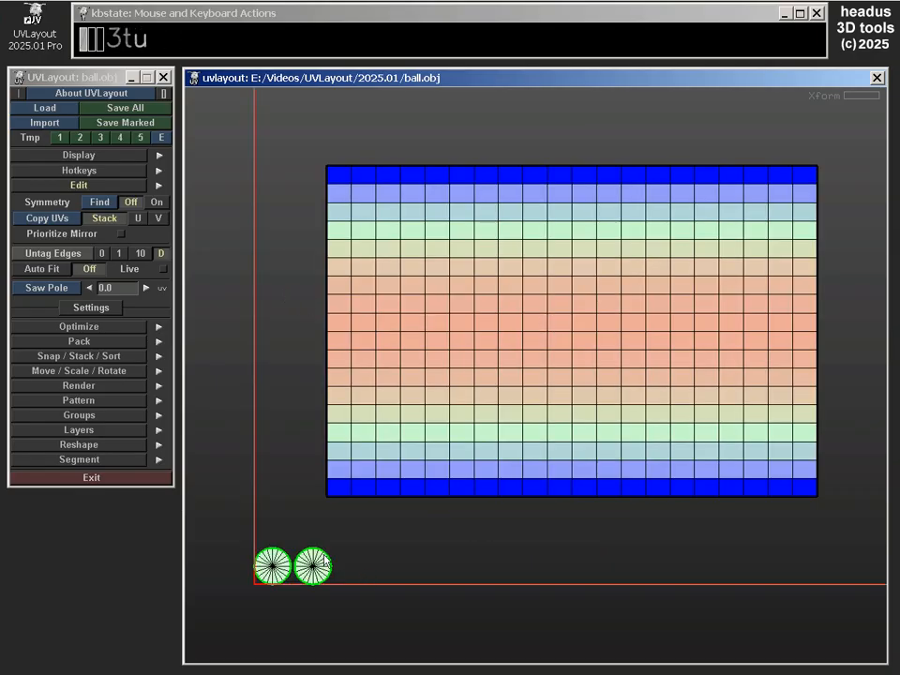
Move the cap that lies farther from the UV origin to just below the rectangular grid shell.
{"action": "right_click_drag", "start_coordinate": [322, 553], "coordinate": [381, 498]}
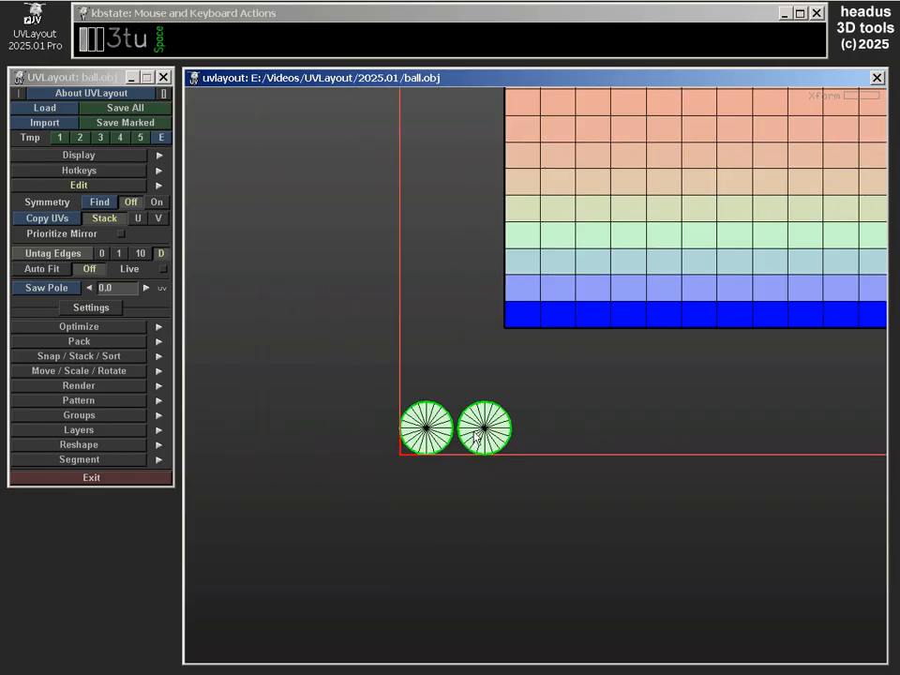
{"action": "key", "text": "space"}
{"action": "left_click_drag", "start_coordinate": [482, 426], "coordinate": [541, 384]}
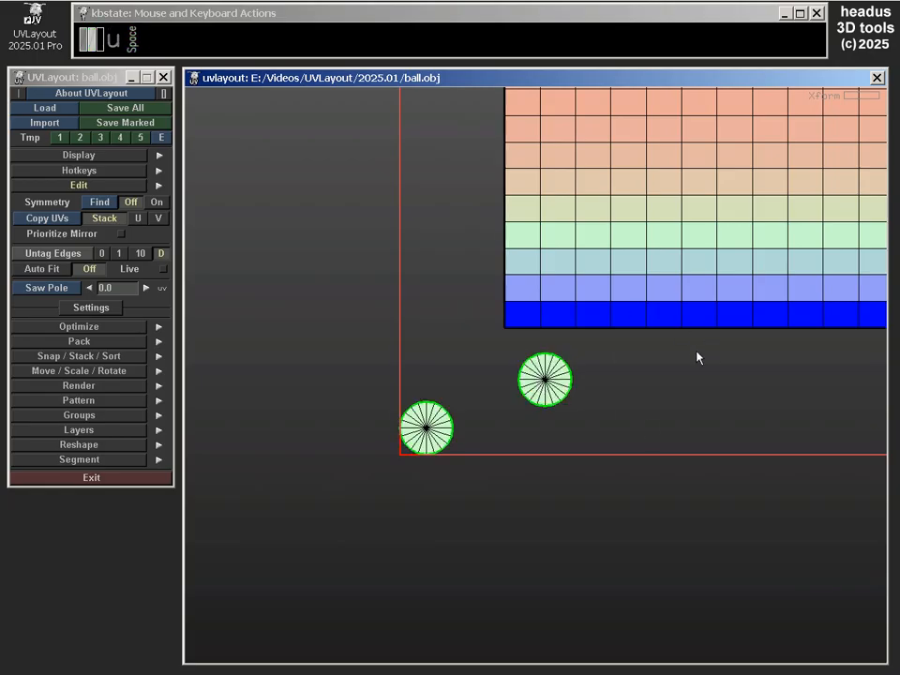
Move the remaining cap from the UV origin to above the grid's upper edge near its corner and select it.
{"action": "middle_click_drag", "start_coordinate": [682, 359], "coordinate": [507, 441]}
{"action": "right_click_drag", "start_coordinate": [507, 442], "coordinate": [506, 416]}
{"action": "middle_click_drag", "start_coordinate": [444, 348], "coordinate": [344, 523]}
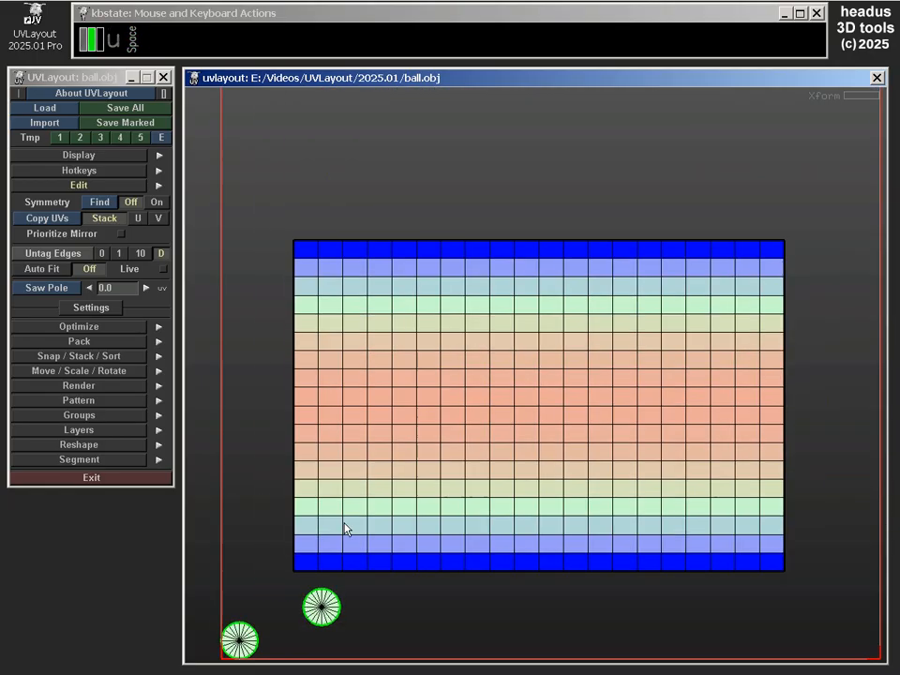
{"action": "key", "text": "space"}
{"action": "left_click_drag", "start_coordinate": [247, 636], "coordinate": [339, 198]}
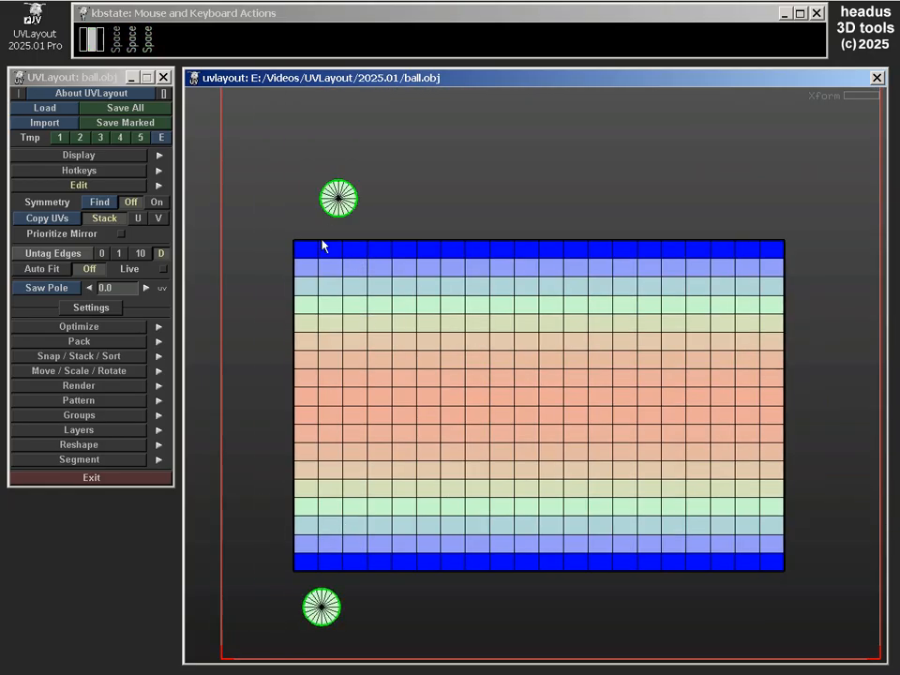
{"action": "right_click_drag", "start_coordinate": [271, 170], "coordinate": [357, 263]}
{"action": "left_click", "coordinate": [588, 288]}
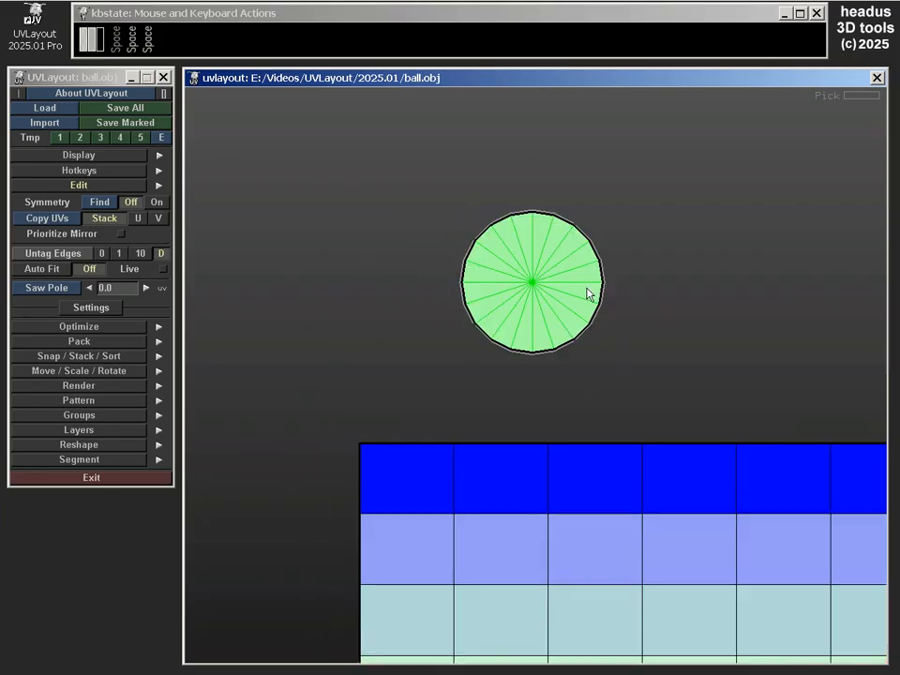
{"action": "key", "text": "shift+w"}
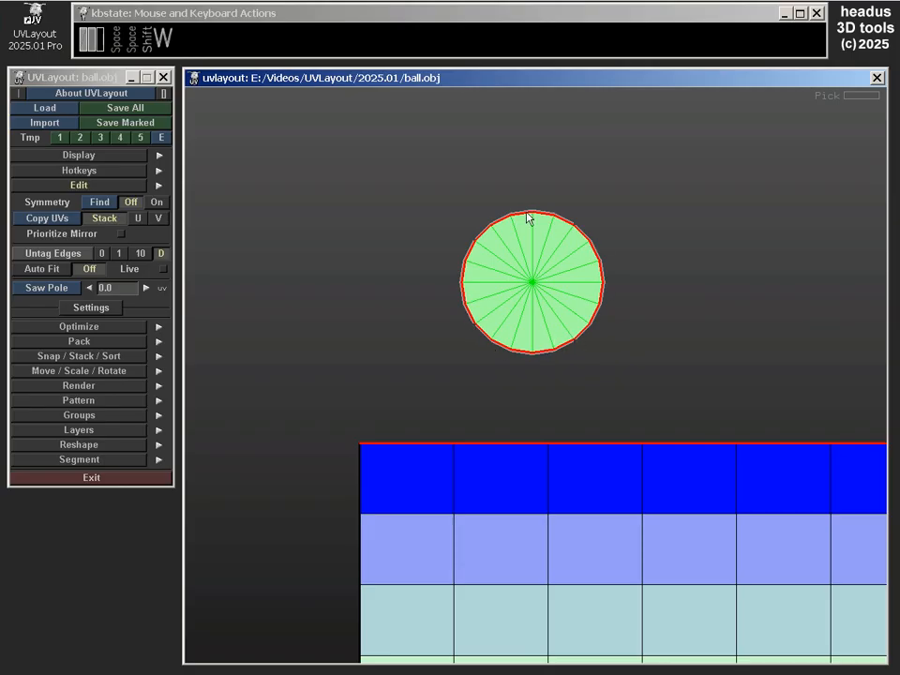
{"action": "scroll", "coordinate": [653, 290], "scroll_direction": "up", "scroll_amount": 2}
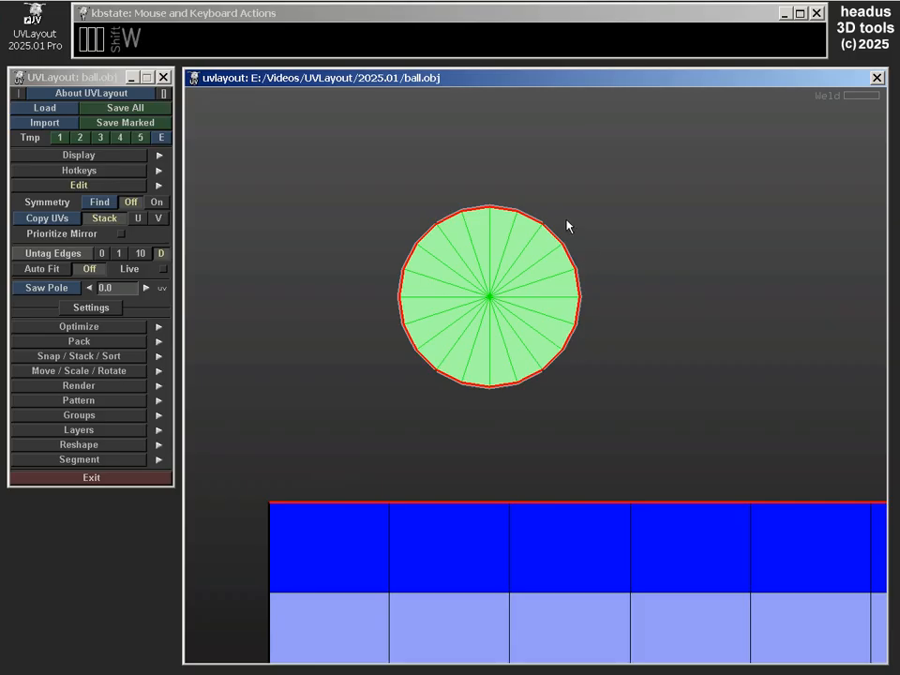
{"action": "key", "text": "ctrl+z"}
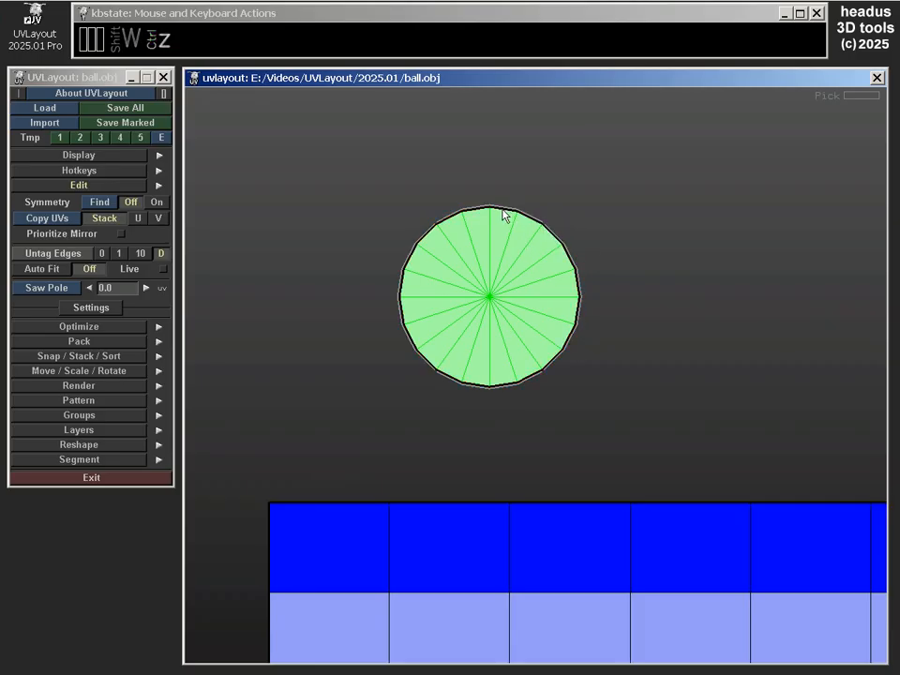
Tag two opposite rim edges of the selected cap for welding and extend the tagging around both halves of the rim.
{"action": "key", "text": "w"}
{"action": "key", "text": "w"}
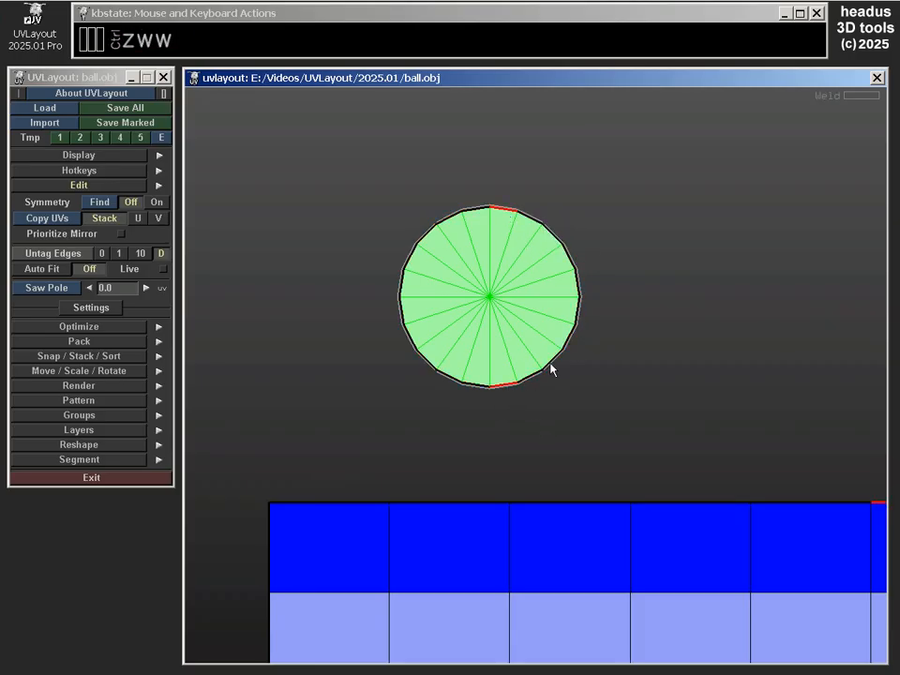
{"action": "key", "text": "shift+w"}
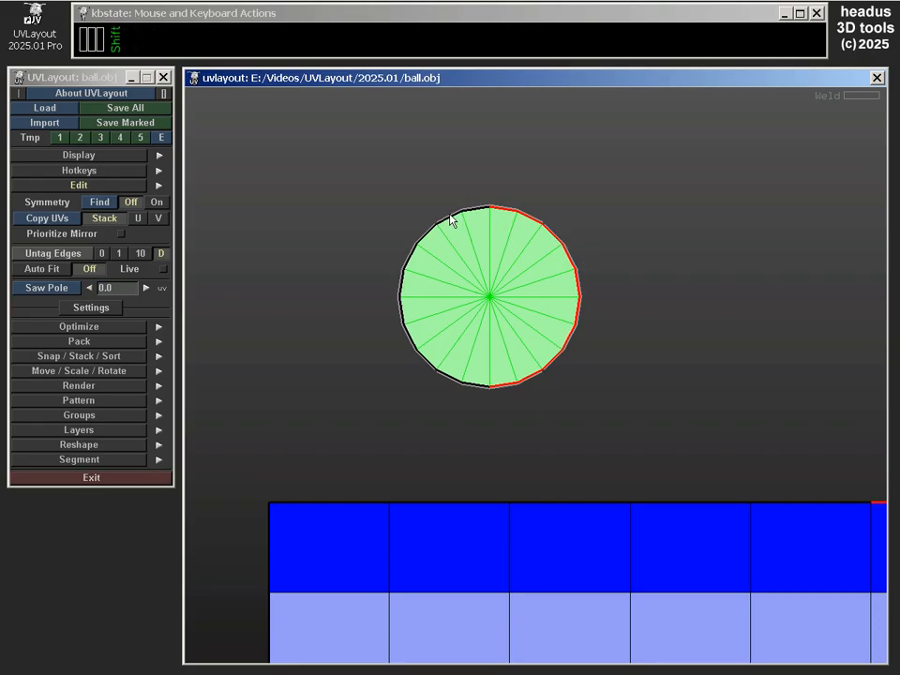
{"action": "key", "text": "shift+w"}
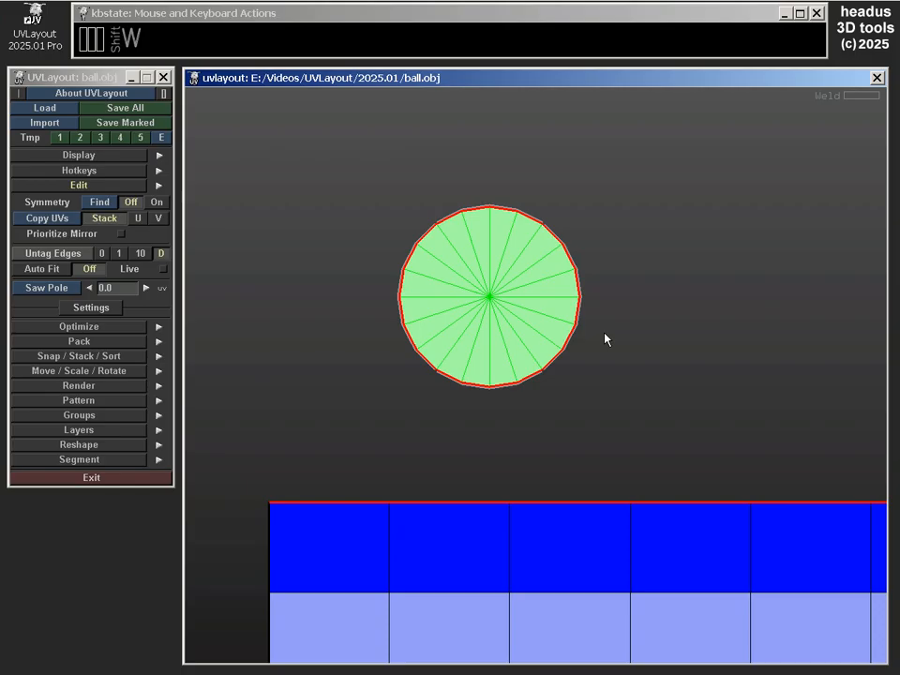
Apply Saw Pole to split the selected cap into triangular teeth along the grid's upper edge.
{"action": "left_click", "coordinate": [31, 288]}
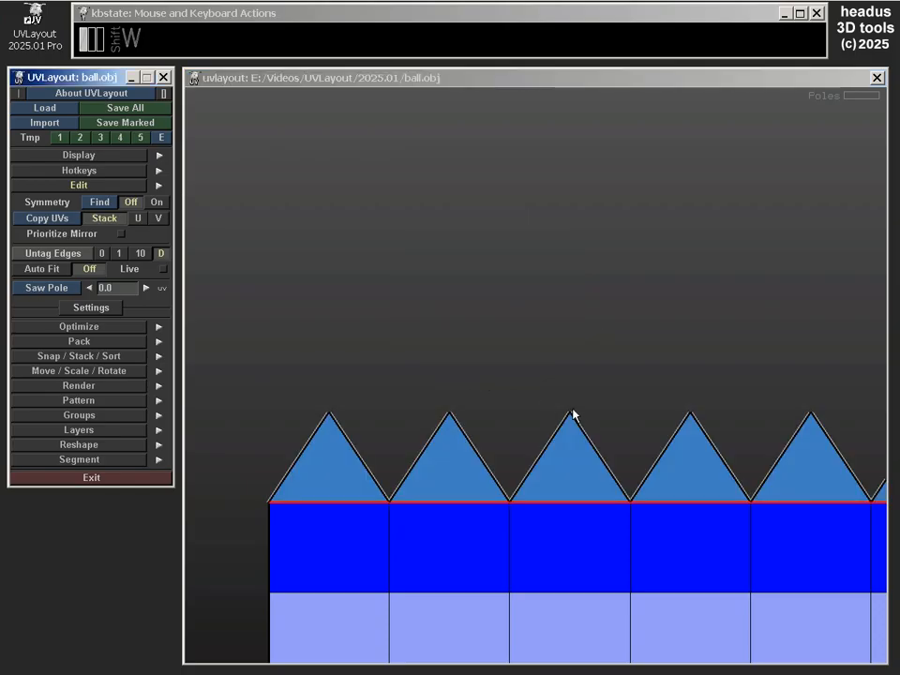
{"action": "right_click_drag", "start_coordinate": [333, 441], "coordinate": [367, 452], "text": "alt"}
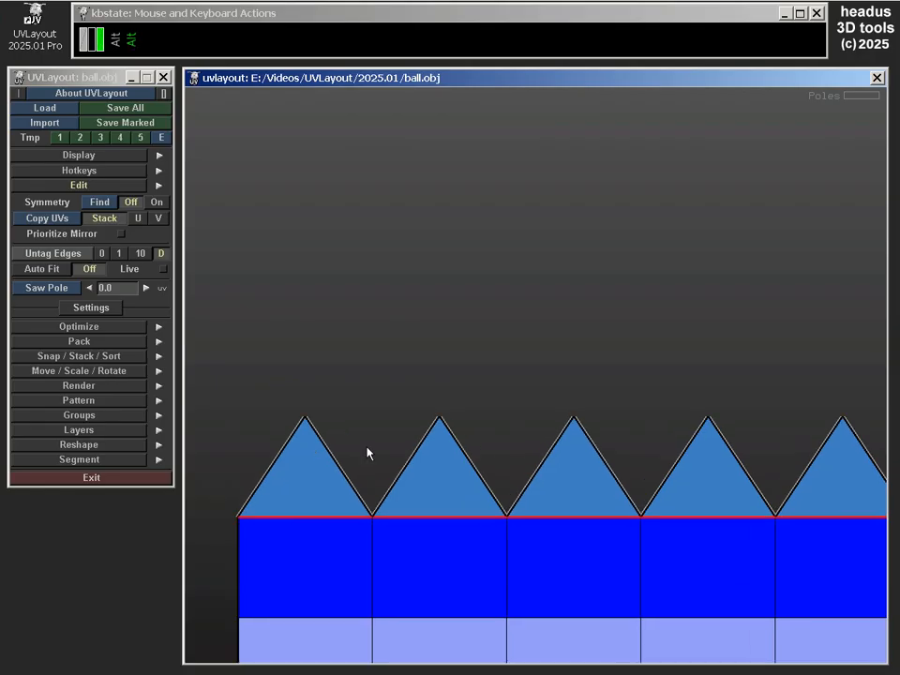
{"action": "mouse_move", "coordinate": [367, 452]}
{"action": "middle_mouse_down", "text": "alt"}
{"action": "mouse_move", "coordinate": [399, 364]}
{"action": "mouse_move", "coordinate": [381, 459]}
{"action": "middle_mouse_up", "text": "alt"}
Move the sawtooth shell away from the grid and reapply Saw Pole to realign it with the upper edge.
{"action": "left_click_drag", "start_coordinate": [355, 351], "coordinate": [379, 286]}
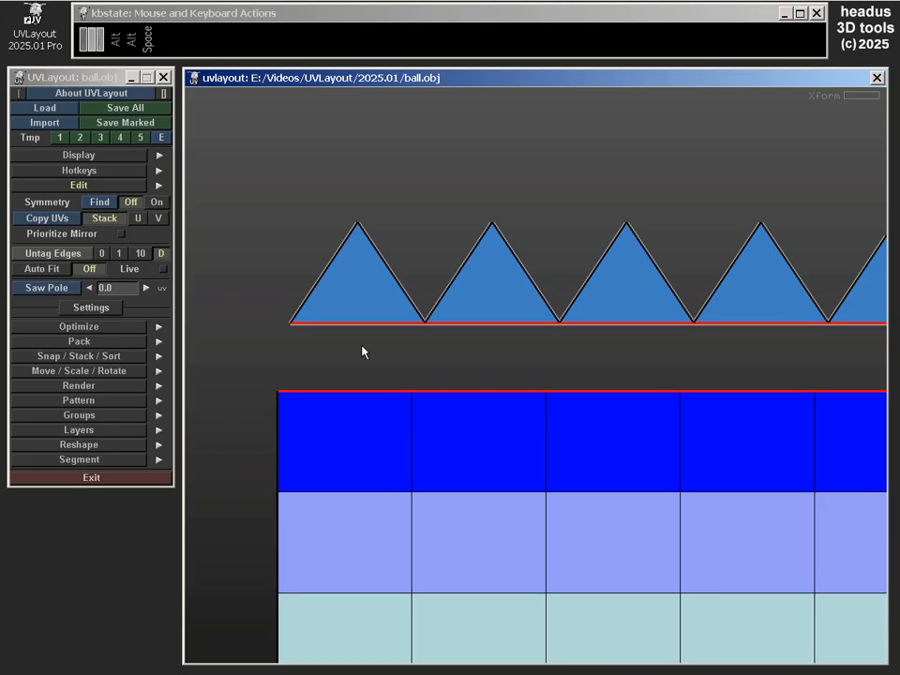
{"action": "left_click", "coordinate": [35, 291]}
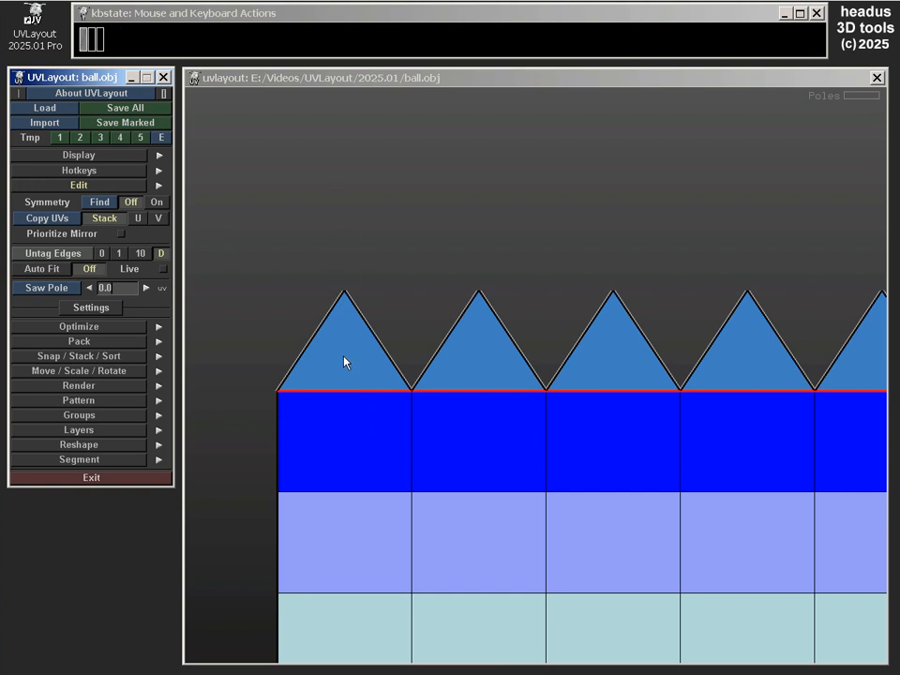
{"action": "left_click", "coordinate": [366, 454]}
Set the Saw Pole value to 0.1 and reapply it to the teeth.
{"action": "left_click", "coordinate": [120, 293]}
{"action": "type", "text": "0.1"}
{"action": "left_click", "coordinate": [62, 289]}
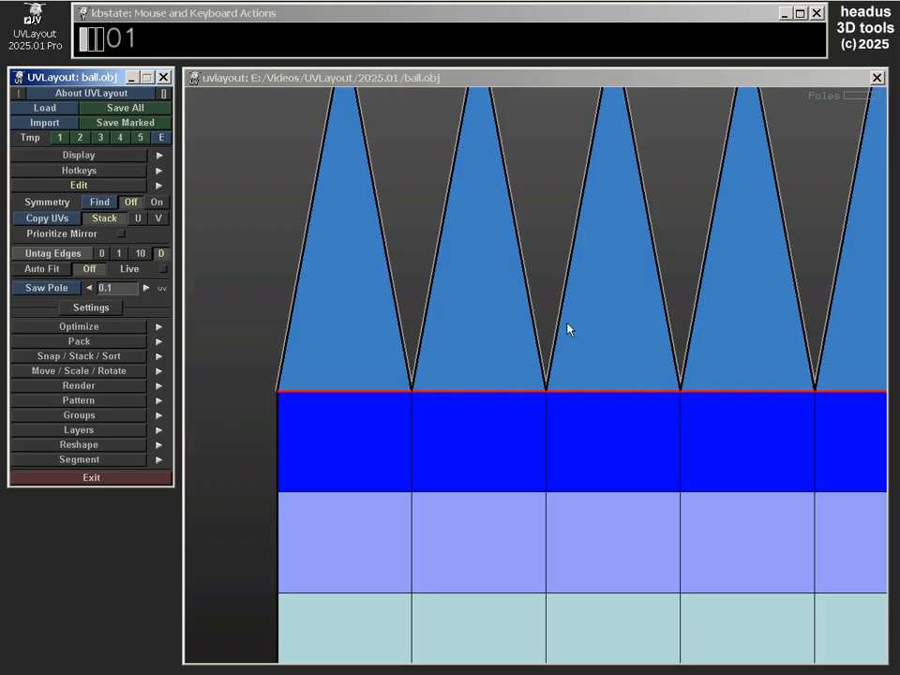
{"action": "right_click_drag", "start_coordinate": [567, 324], "coordinate": [528, 303], "text": "alt"}
{"action": "middle_click_drag", "start_coordinate": [528, 303], "coordinate": [518, 372], "text": "alt"}
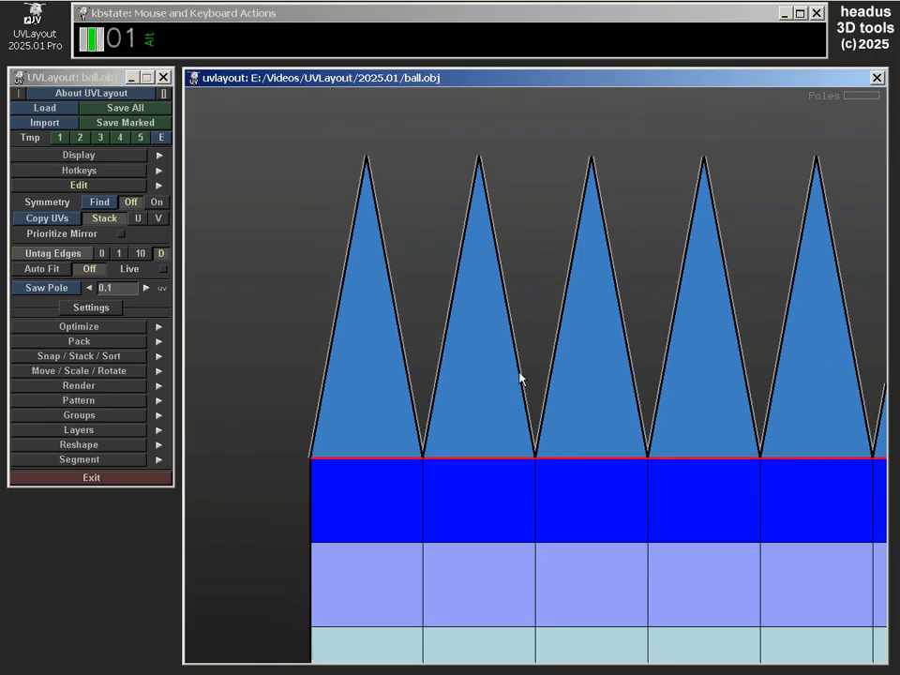
Set the Saw Pole value to 0.025 and reapply it to the teeth.
{"action": "left_click", "coordinate": [110, 289]}
{"action": "type", "text": "0."}
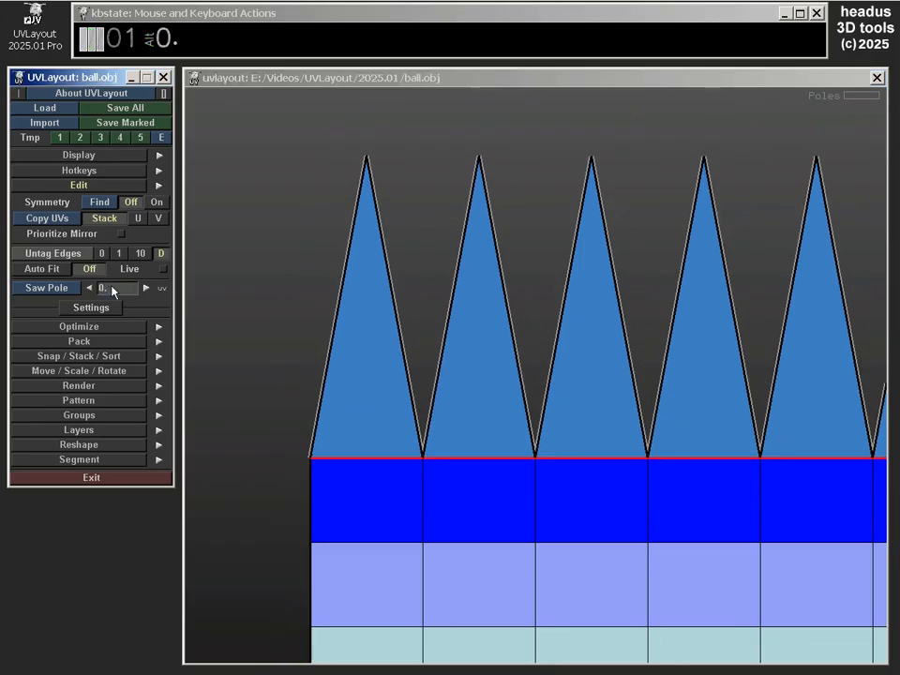
{"action": "type", "text": "025"}
{"action": "left_click", "coordinate": [42, 291]}
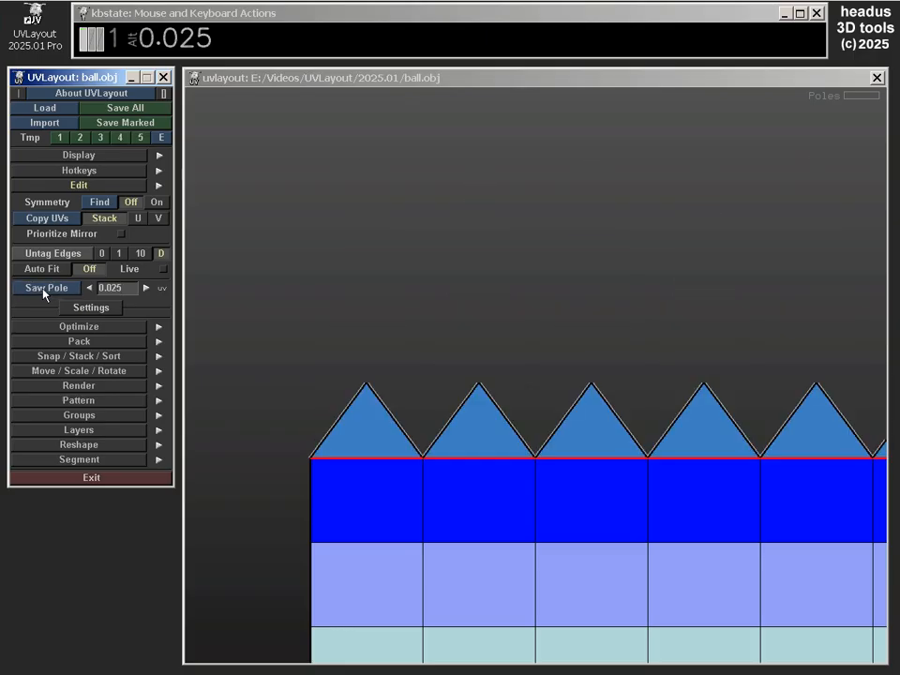
{"action": "right_click_drag", "start_coordinate": [569, 401], "coordinate": [605, 402], "text": "alt"}
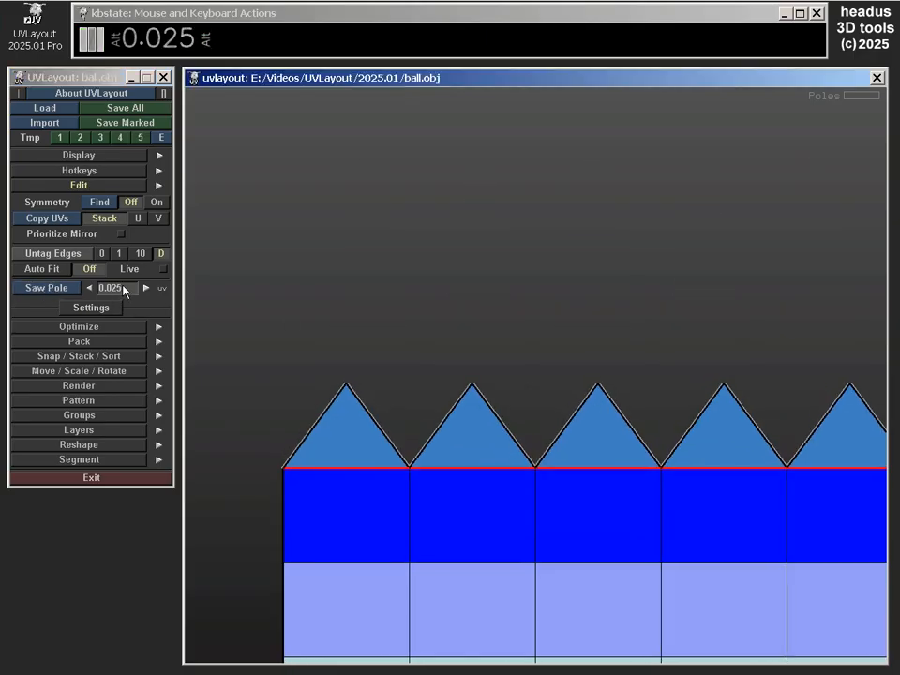
Set the Saw Pole value to 0.04, reapply it to the teeth and weld them to the grid's upper edge.
{"action": "left_click", "coordinate": [146, 287]}
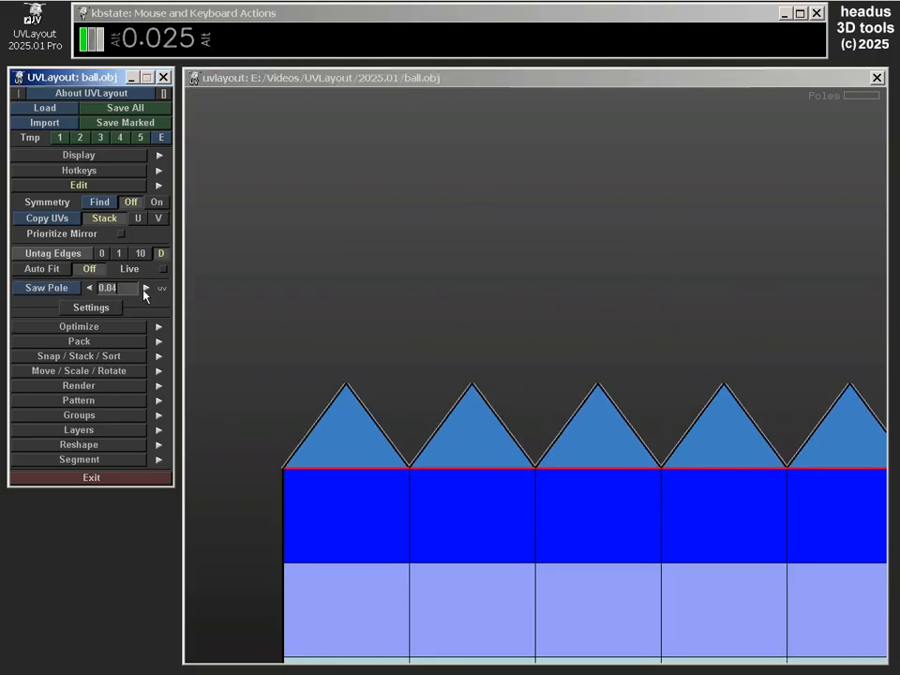
{"action": "left_click", "coordinate": [91, 288]}
{"action": "left_click", "coordinate": [91, 289]}
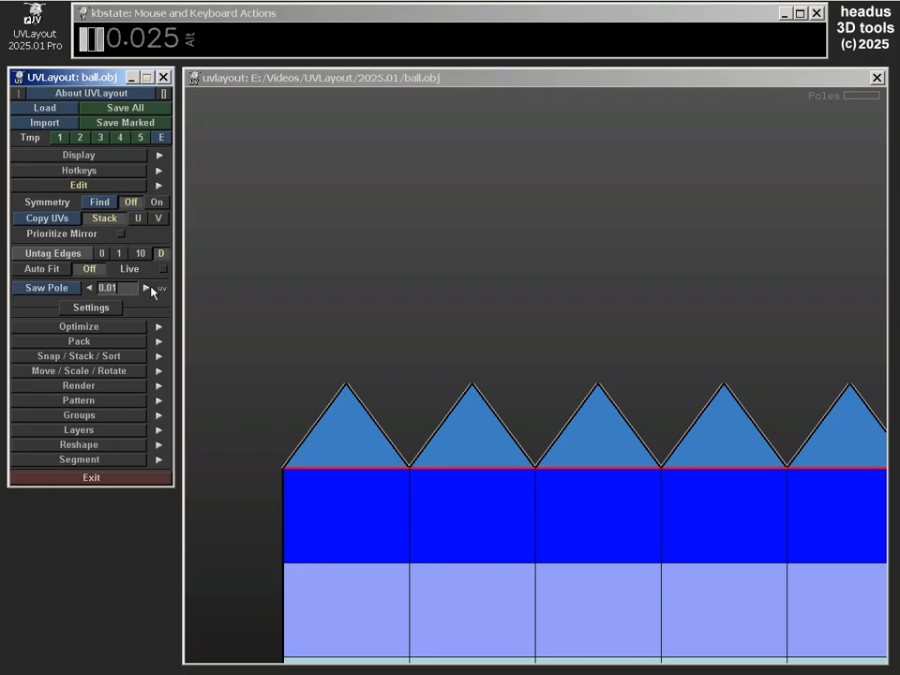
{"action": "left_click", "coordinate": [145, 287]}
{"action": "left_click", "coordinate": [145, 288]}
{"action": "left_click", "coordinate": [66, 287]}
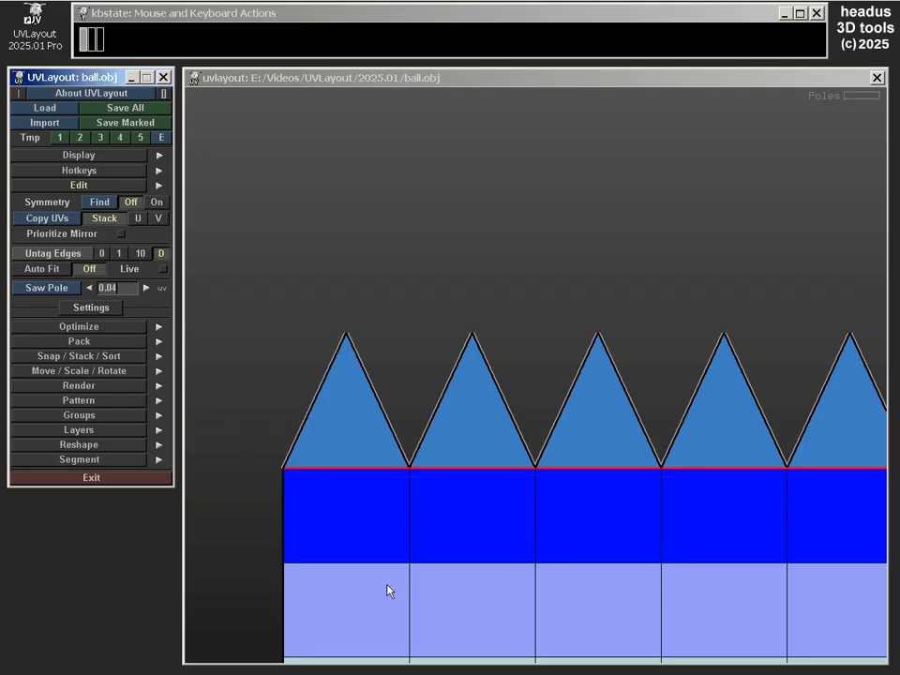
{"action": "key", "text": "Return"}
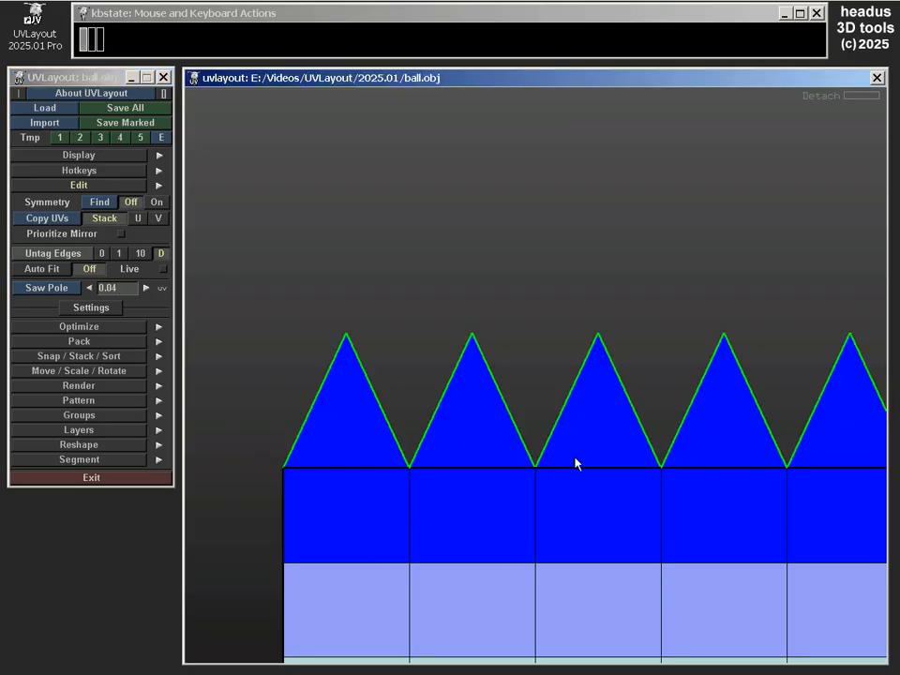
Mark the round cap's outer edge and apply Saw Pole to it, welding the teeth along the grid's lower edge.
{"action": "right_click_drag", "start_coordinate": [679, 468], "coordinate": [717, 531], "text": "alt"}
{"action": "middle_click_drag", "start_coordinate": [720, 533], "coordinate": [589, 340], "text": "alt"}
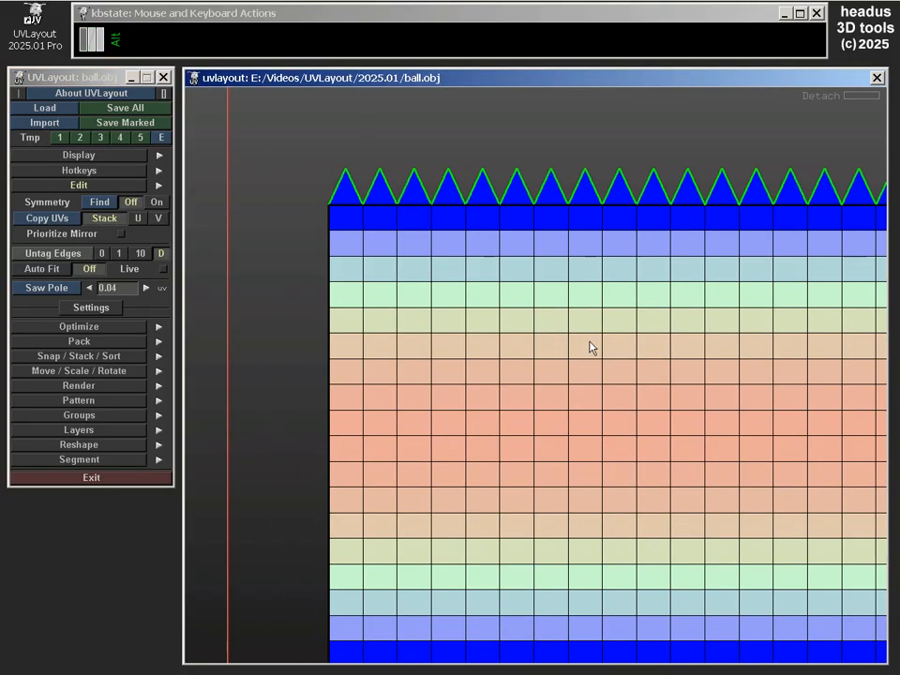
{"action": "right_click_drag", "start_coordinate": [589, 348], "coordinate": [649, 360], "text": "alt"}
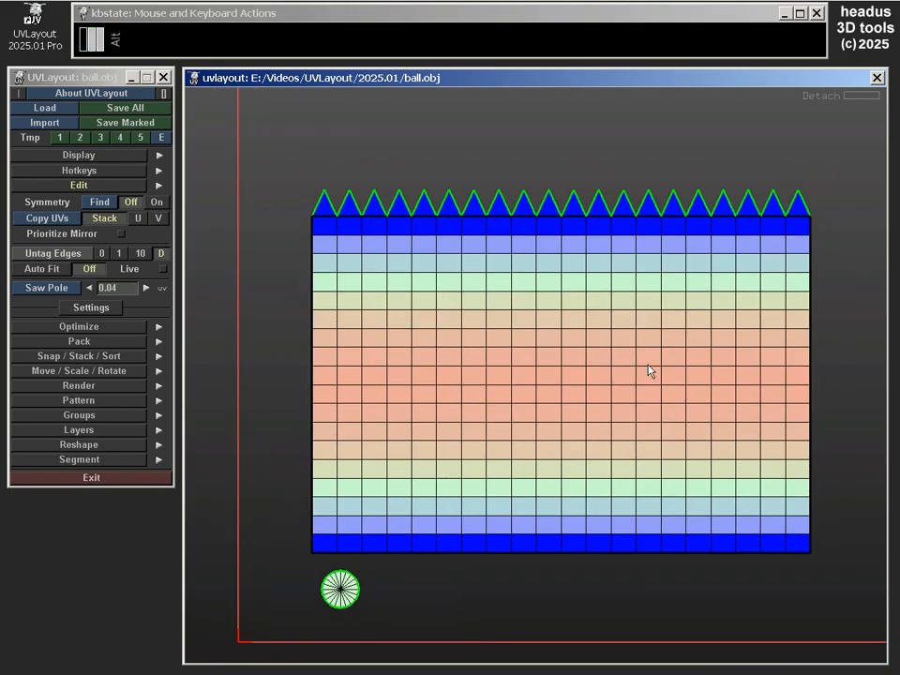
{"action": "middle_click_drag", "start_coordinate": [611, 403], "coordinate": [463, 400], "text": "alt"}
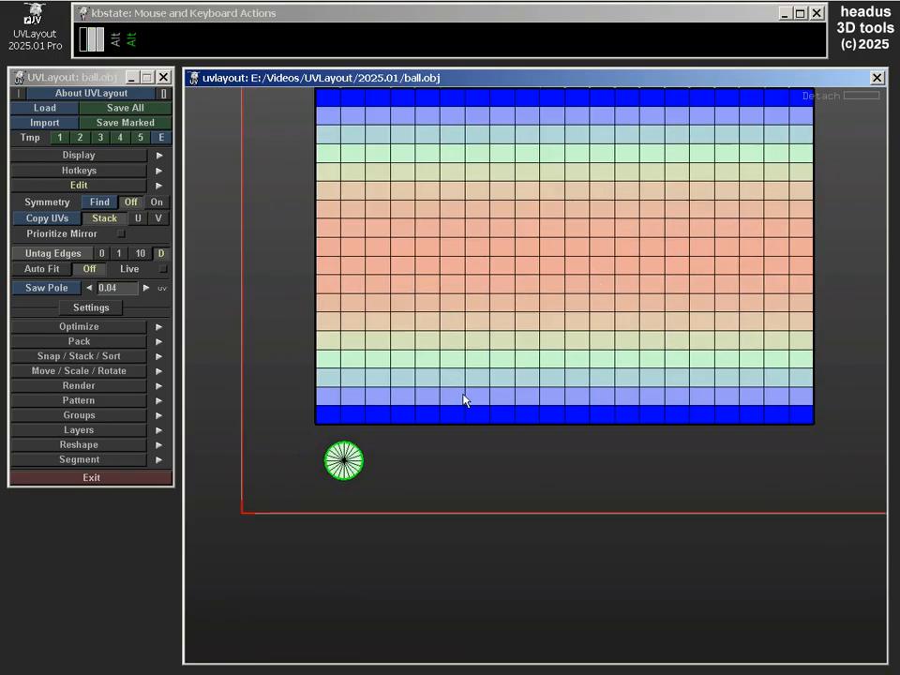
{"action": "right_click_drag", "start_coordinate": [372, 449], "coordinate": [371, 496], "text": "alt"}
{"action": "middle_click_drag", "start_coordinate": [371, 496], "coordinate": [438, 398], "text": "alt"}
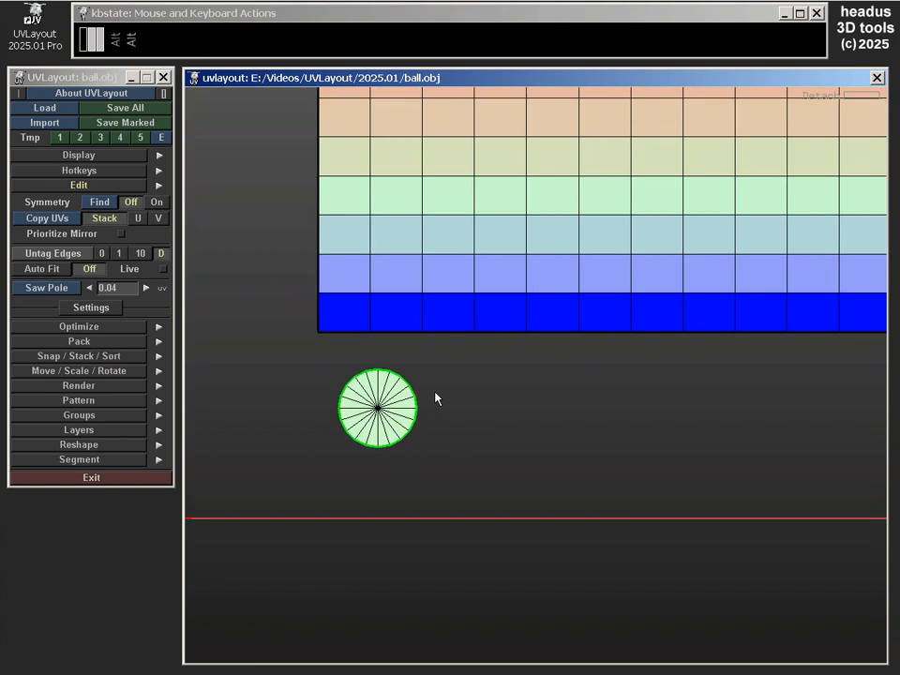
{"action": "right_click_drag", "start_coordinate": [438, 397], "coordinate": [436, 433], "text": "alt"}
{"action": "middle_click_drag", "start_coordinate": [436, 433], "coordinate": [375, 464], "text": "alt"}
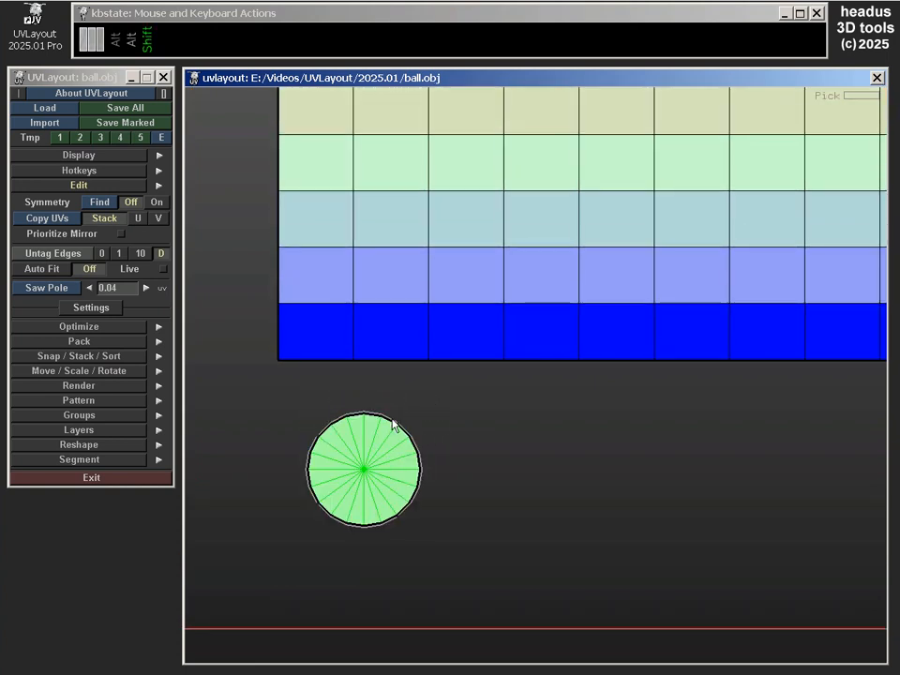
{"action": "key", "text": "shift+w"}
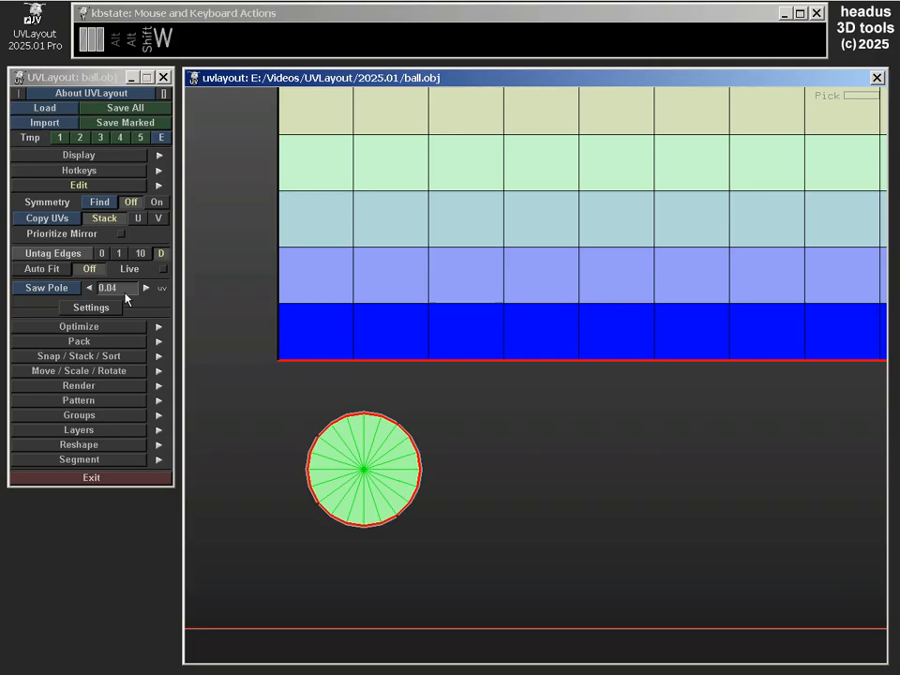
{"action": "left_click", "coordinate": [54, 290]}
{"action": "right_click_drag", "start_coordinate": [629, 338], "coordinate": [518, 315], "text": "alt"}
{"action": "right_click_drag", "start_coordinate": [595, 309], "coordinate": [601, 289], "text": "alt"}
{"action": "middle_click_drag", "start_coordinate": [601, 289], "coordinate": [467, 369], "text": "alt"}
{"action": "left_click_drag", "start_coordinate": [327, 261], "coordinate": [338, 278], "text": "alt"}
{"action": "right_click_drag", "start_coordinate": [338, 278], "coordinate": [359, 282], "text": "alt"}
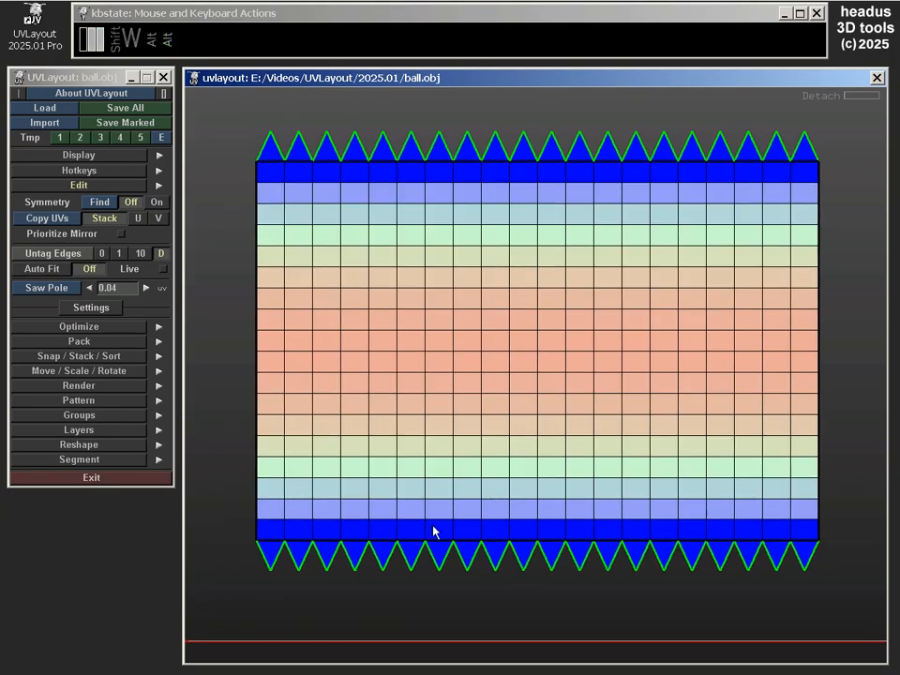
Examine the checker pattern around both poles of the ball in the 3D view.
{"action": "key", "text": "3"}
{"action": "left_click_drag", "start_coordinate": [439, 382], "coordinate": [544, 367]}
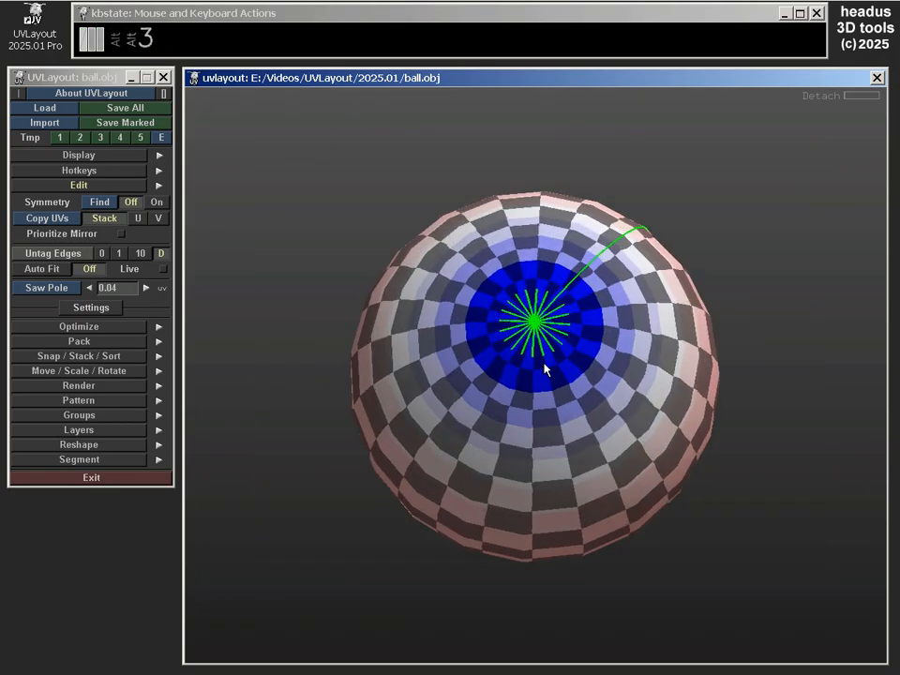
{"action": "right_click_drag", "start_coordinate": [544, 363], "coordinate": [489, 329]}
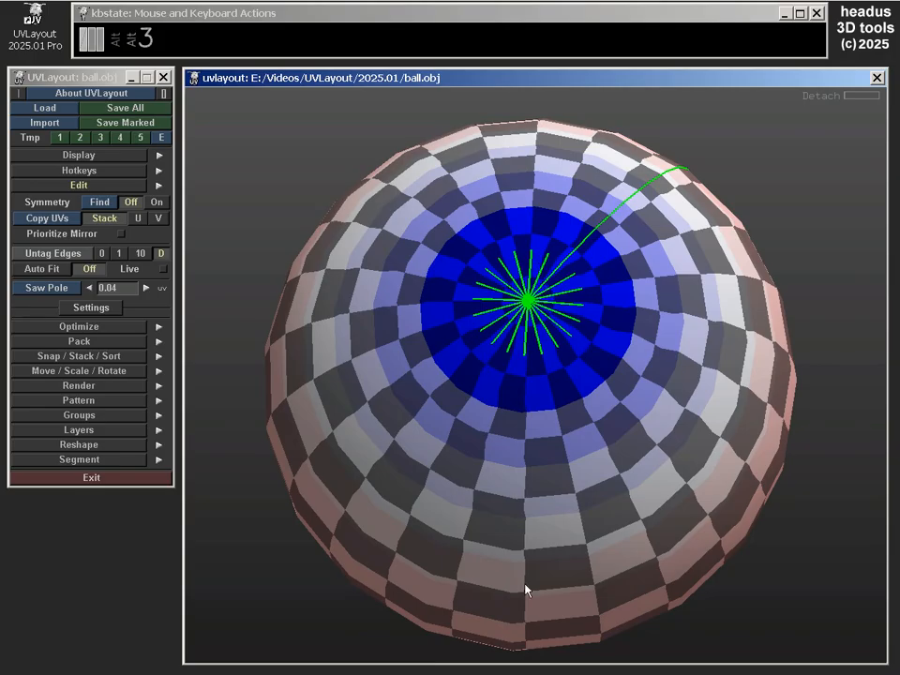
{"action": "right_click_drag", "start_coordinate": [525, 584], "coordinate": [494, 514]}
{"action": "left_click_drag", "start_coordinate": [494, 514], "coordinate": [525, 246]}
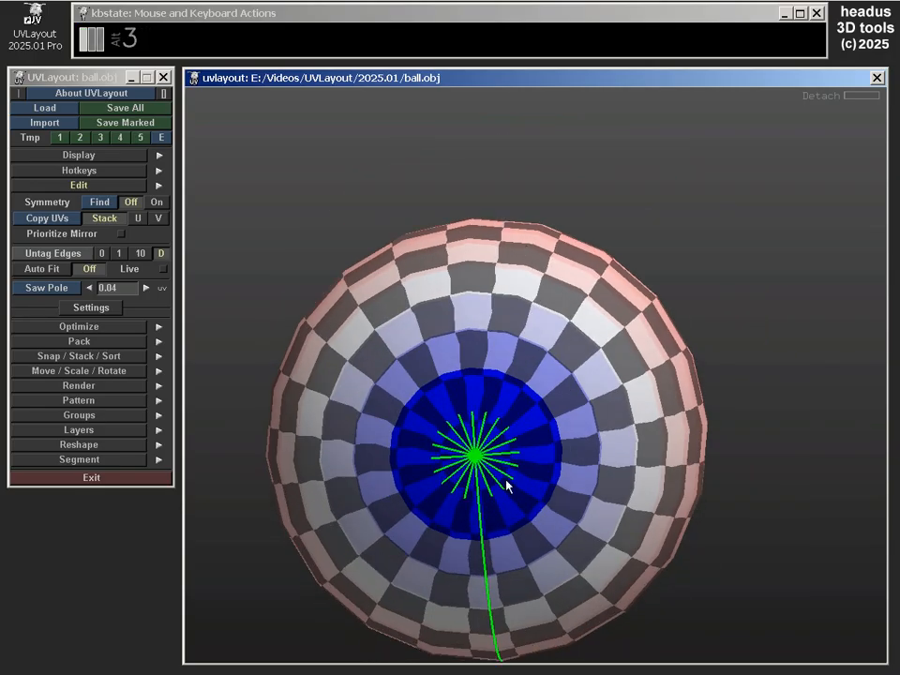
{"action": "left_click_drag", "start_coordinate": [544, 297], "coordinate": [511, 520]}
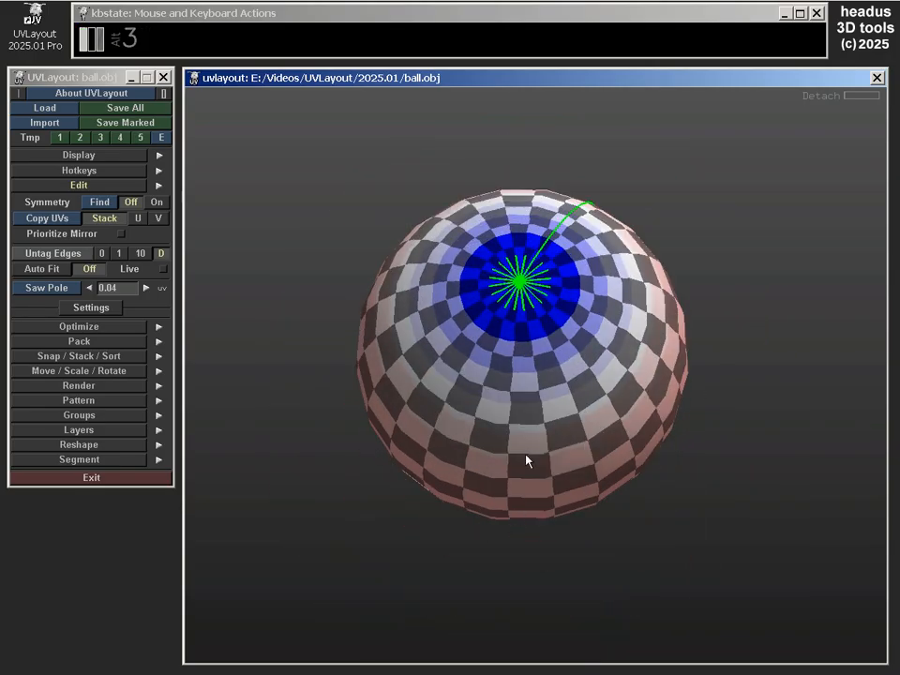
{"action": "right_click_drag", "start_coordinate": [493, 446], "coordinate": [547, 393]}
{"action": "middle_click_drag", "start_coordinate": [507, 358], "coordinate": [499, 384]}
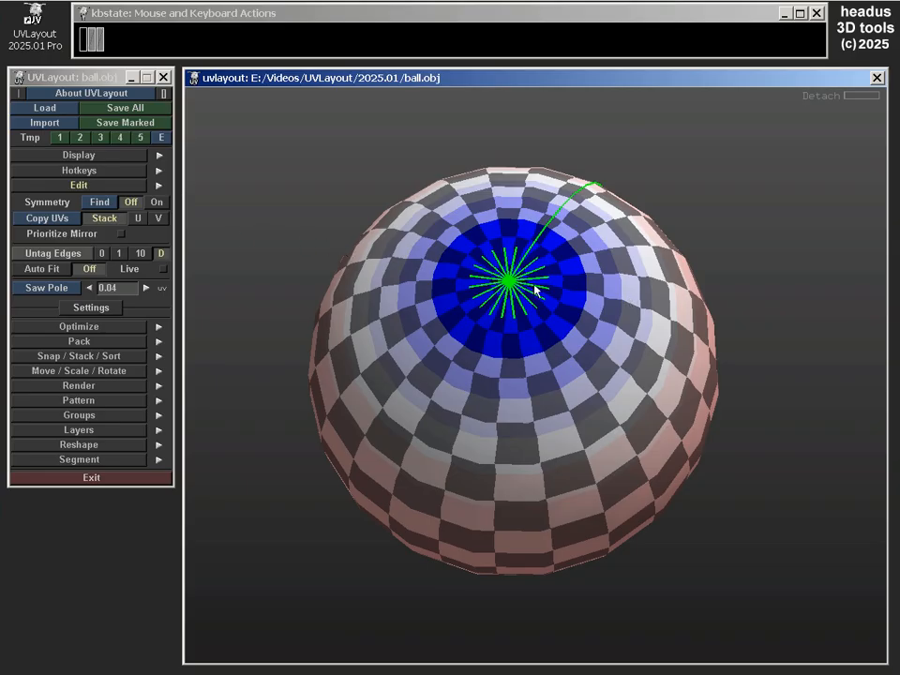
Load cyl.obj with the Poly type and its existing UVs kept for editing.
{"action": "left_click", "coordinate": [46, 108]}
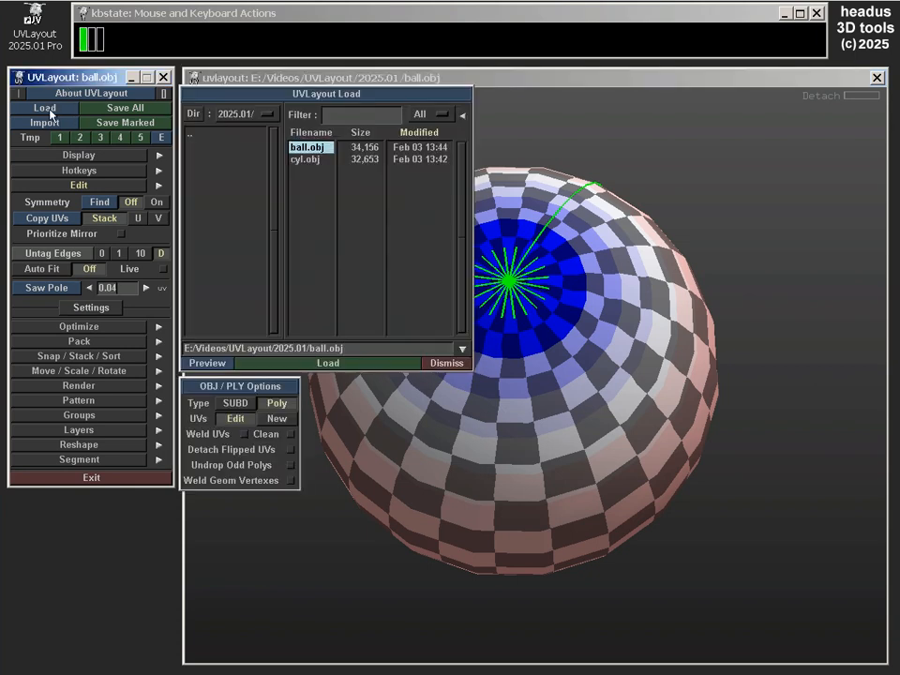
{"action": "left_click", "coordinate": [309, 159]}
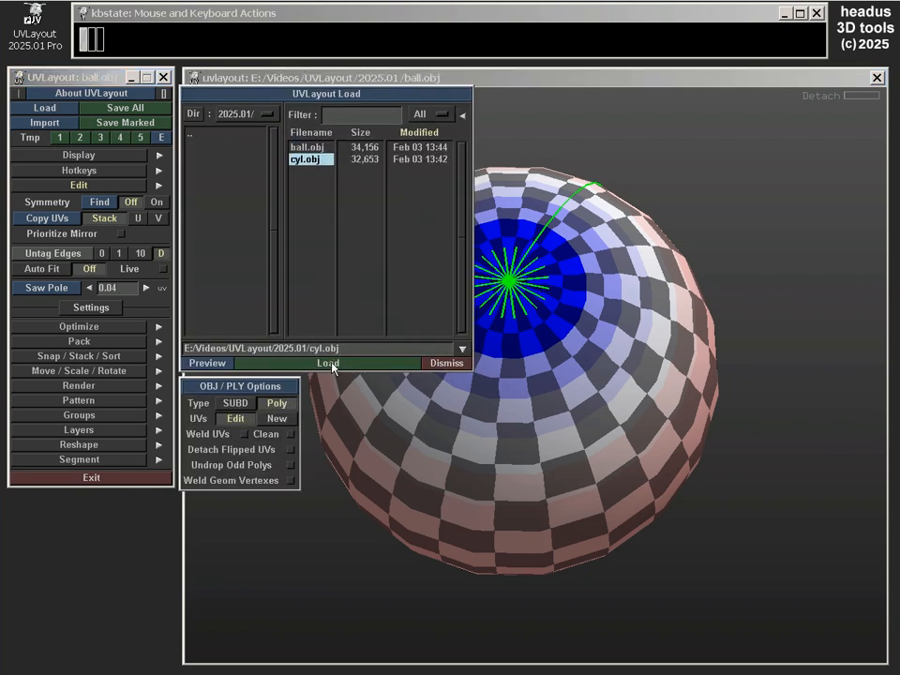
{"action": "left_click", "coordinate": [332, 365]}
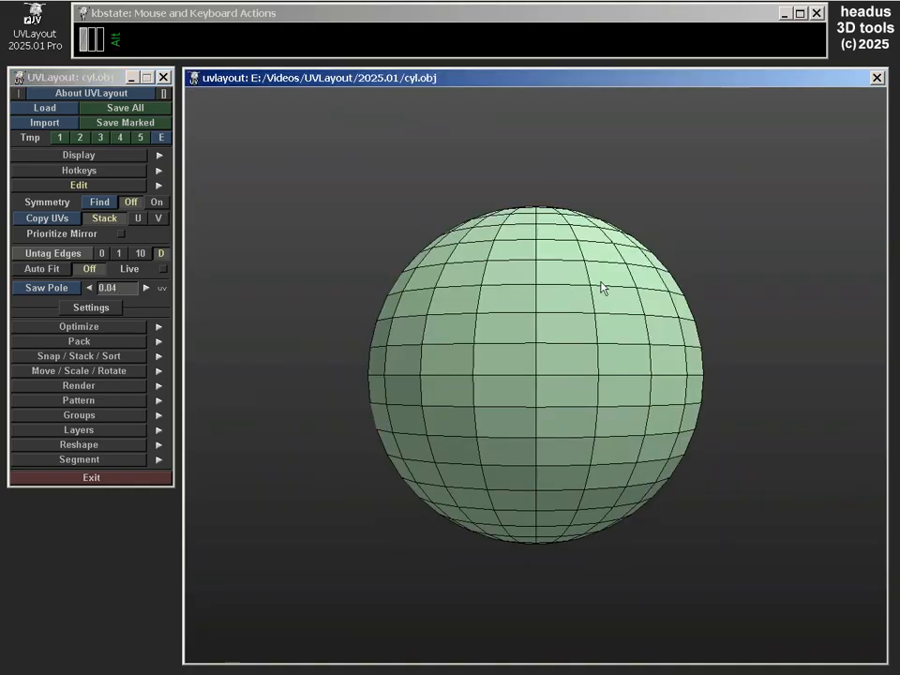
Display the checker texture on the loaded sphere and examine the distortion around its poles.
{"action": "left_click_drag", "start_coordinate": [599, 285], "coordinate": [561, 363], "text": "alt"}
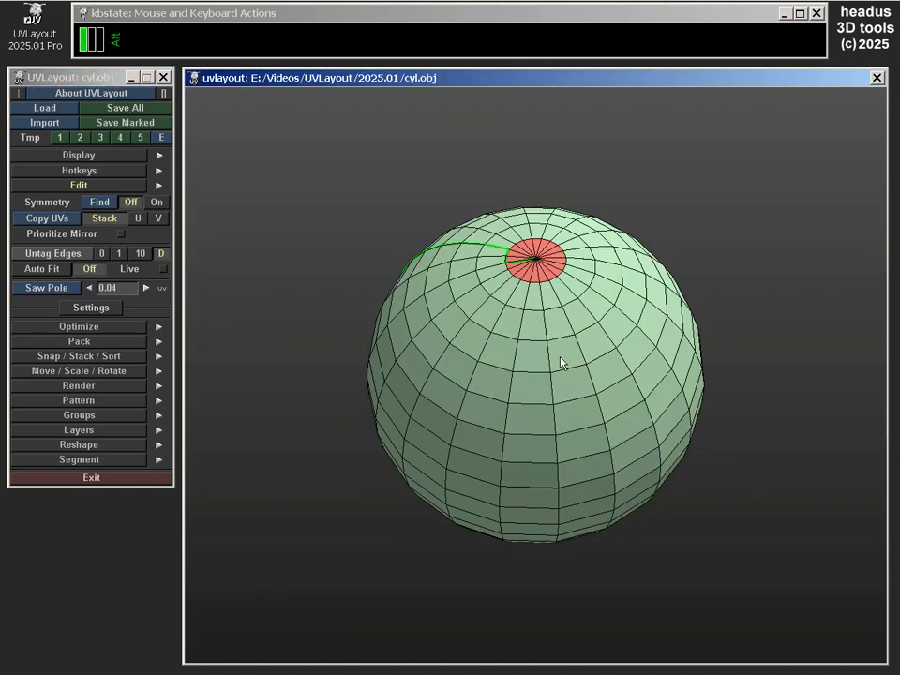
{"action": "right_click_drag", "start_coordinate": [495, 325], "coordinate": [567, 345], "text": "alt"}
{"action": "key", "text": "t"}
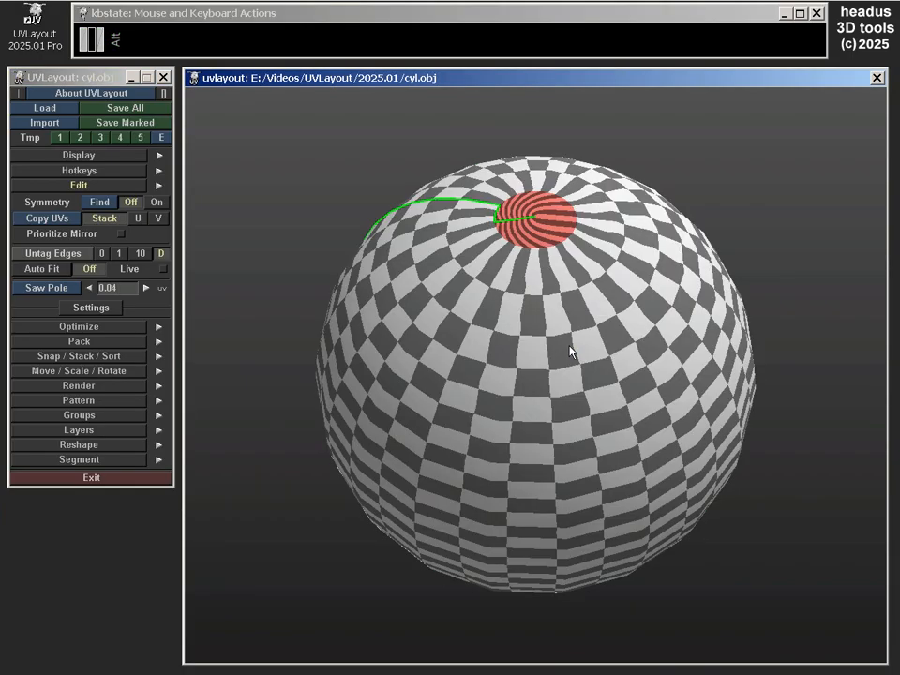
{"action": "left_click_drag", "start_coordinate": [576, 298], "coordinate": [567, 334], "text": "alt"}
{"action": "right_click_drag", "start_coordinate": [432, 317], "coordinate": [557, 294], "text": "alt"}
{"action": "left_click_drag", "start_coordinate": [560, 248], "coordinate": [610, 233], "text": "alt"}
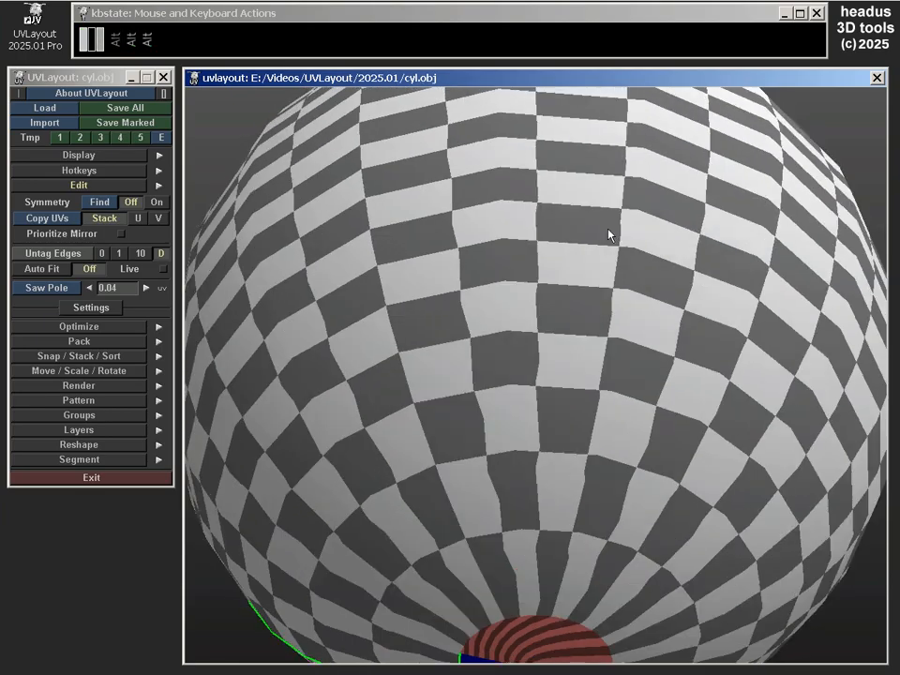
Examine the flattened pole strips along the upper and lower edges of the sphere's UV grid.
{"action": "key", "text": "u"}
{"action": "right_click_drag", "start_coordinate": [553, 228], "coordinate": [639, 228], "text": "alt"}
{"action": "middle_click_drag", "start_coordinate": [639, 227], "coordinate": [526, 516], "text": "alt"}
{"action": "right_click_drag", "start_coordinate": [417, 398], "coordinate": [488, 373], "text": "alt"}
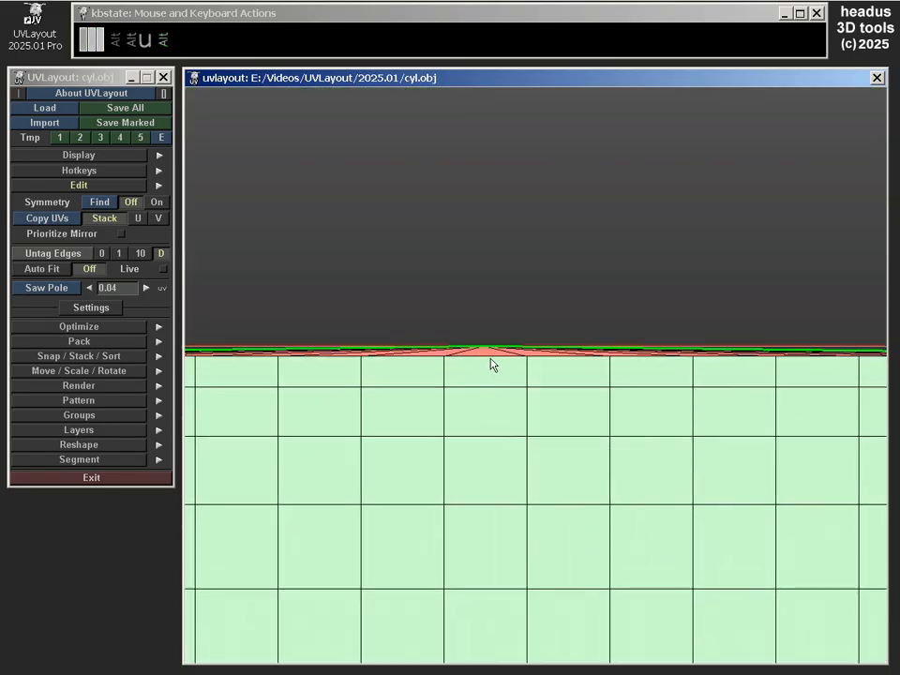
{"action": "right_click_drag", "start_coordinate": [675, 578], "coordinate": [552, 547], "text": "alt"}
{"action": "right_click_drag", "start_coordinate": [628, 542], "coordinate": [522, 532], "text": "alt"}
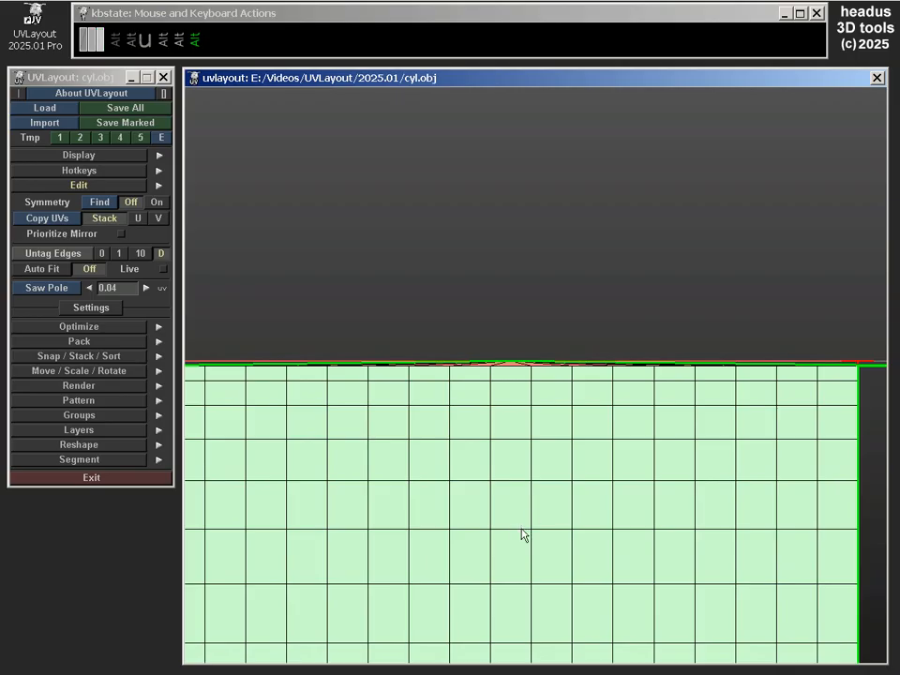
{"action": "middle_click_drag", "start_coordinate": [522, 532], "coordinate": [532, 346], "text": "alt"}
{"action": "right_click_drag", "start_coordinate": [648, 478], "coordinate": [290, 397], "text": "alt"}
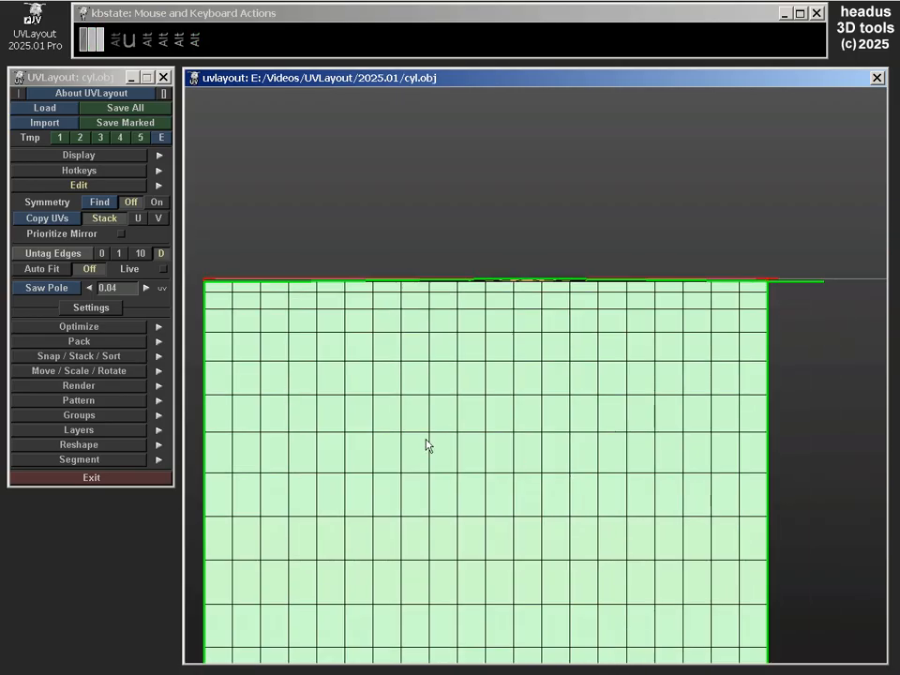
{"action": "middle_click_drag", "start_coordinate": [487, 441], "coordinate": [552, 352], "text": "alt"}
{"action": "right_click_drag", "start_coordinate": [552, 346], "coordinate": [517, 330], "text": "alt"}
{"action": "middle_click_drag", "start_coordinate": [517, 330], "coordinate": [531, 301], "text": "alt"}
{"action": "right_click_drag", "start_coordinate": [536, 273], "coordinate": [552, 278], "text": "alt"}
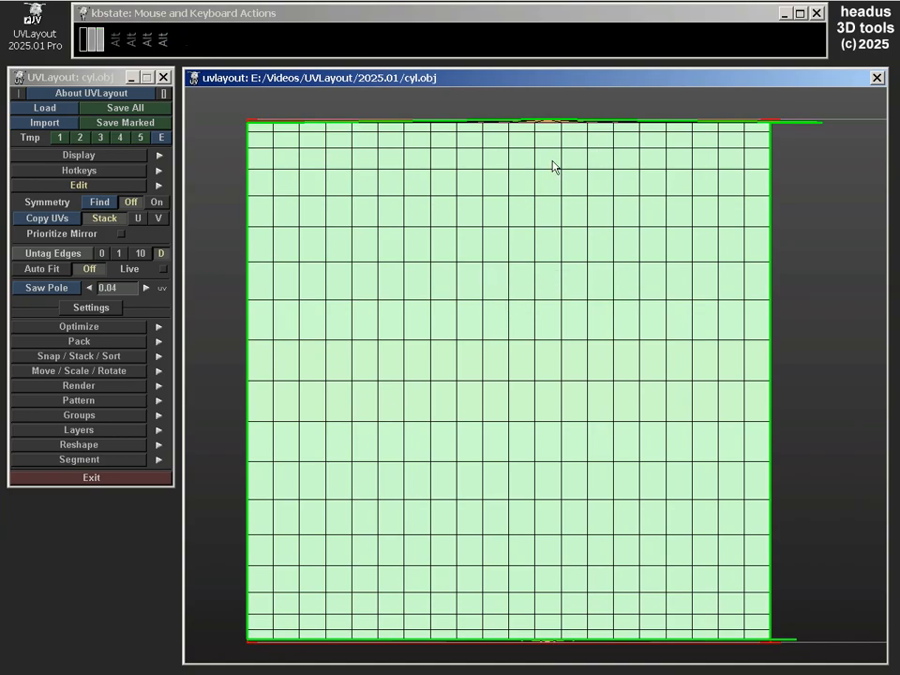
Examine the upper strip's pole triangles up close and compare them with the checker pattern at the 3D pole.
{"action": "middle_click_drag", "start_coordinate": [515, 244], "coordinate": [503, 398], "text": "alt"}
{"action": "right_click_drag", "start_coordinate": [464, 330], "coordinate": [682, 345], "text": "alt"}
{"action": "right_click_drag", "start_coordinate": [421, 295], "coordinate": [495, 314], "text": "alt"}
{"action": "middle_click_drag", "start_coordinate": [492, 319], "coordinate": [429, 528], "text": "alt"}
{"action": "right_click_drag", "start_coordinate": [403, 389], "coordinate": [467, 378], "text": "alt"}
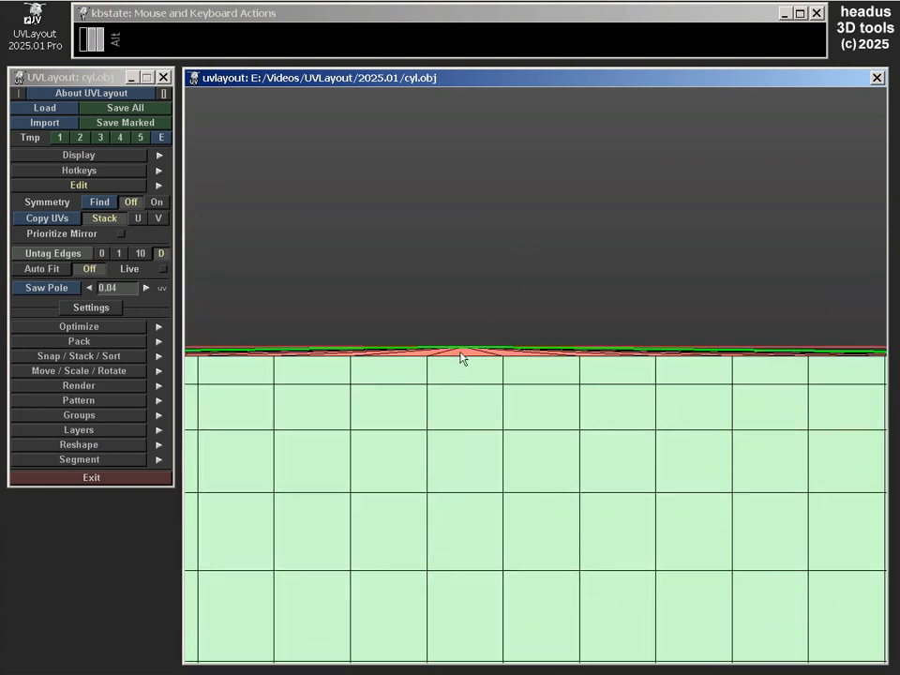
{"action": "right_click_drag", "start_coordinate": [440, 349], "coordinate": [528, 356], "text": "alt"}
{"action": "middle_click_drag", "start_coordinate": [529, 356], "coordinate": [509, 383], "text": "alt"}
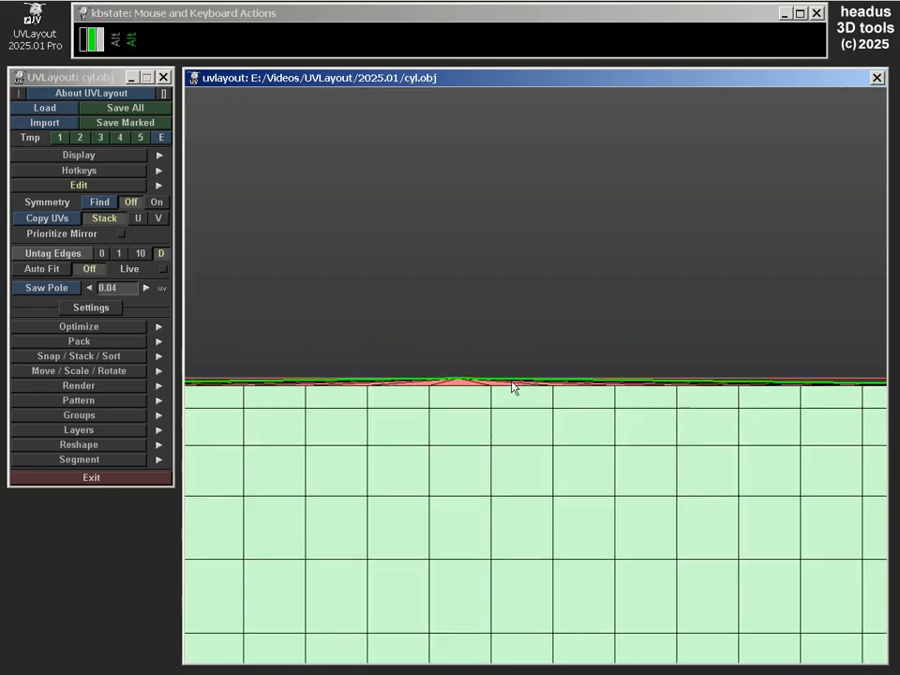
{"action": "right_click_drag", "start_coordinate": [440, 418], "coordinate": [380, 397], "text": "alt"}
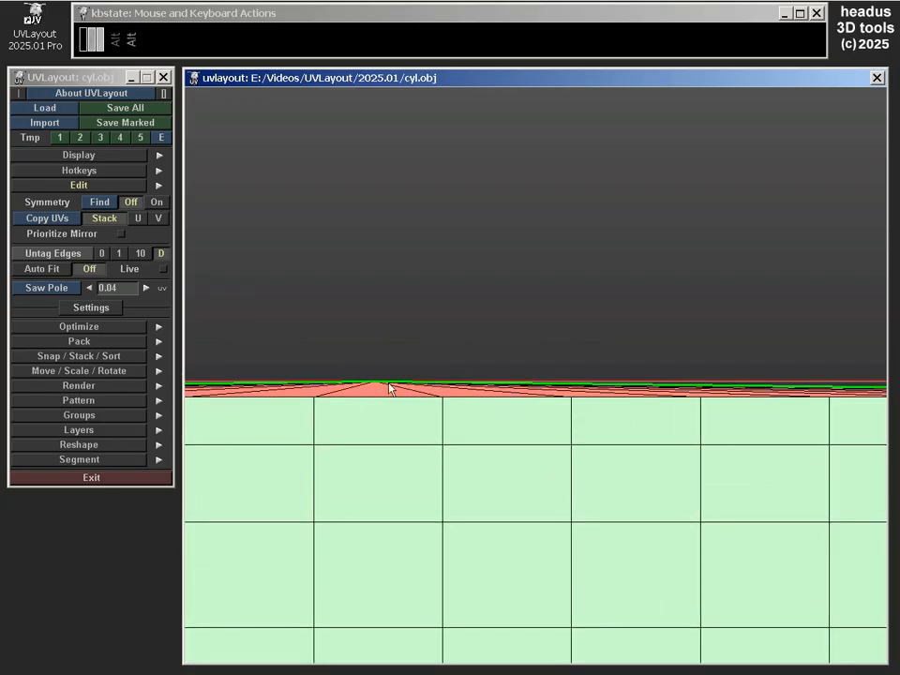
{"action": "right_click_drag", "start_coordinate": [670, 348], "coordinate": [356, 328], "text": "alt"}
{"action": "key", "text": "3"}
{"action": "left_click_drag", "start_coordinate": [607, 507], "coordinate": [502, 353], "text": "alt"}
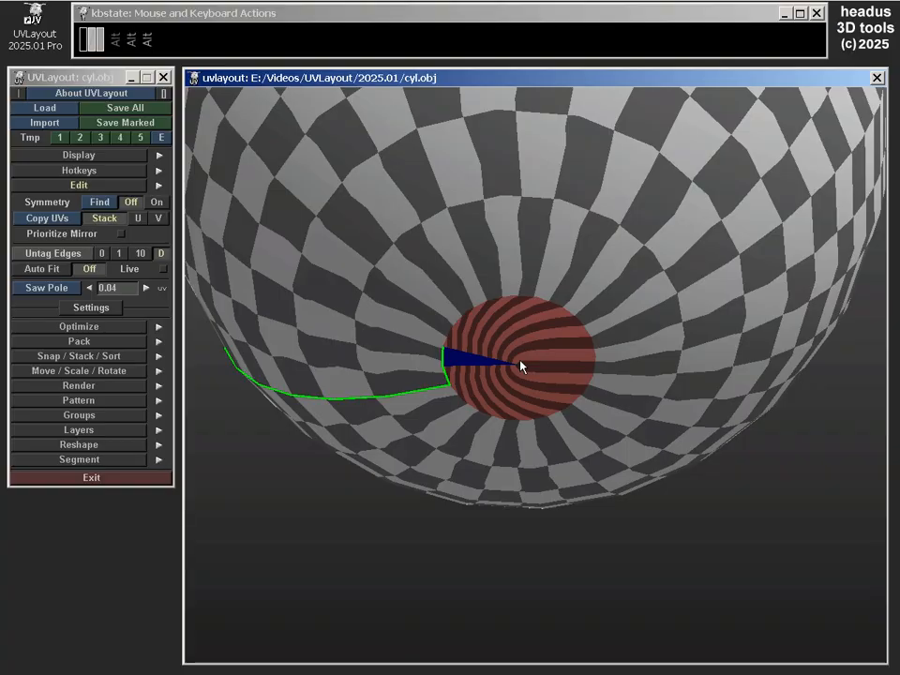
Detach the upper pole strip from the UV grid and move it clear above the grid's edge.
{"action": "key", "text": "u"}
{"action": "right_click_drag", "start_coordinate": [645, 393], "coordinate": [633, 388], "text": "alt"}
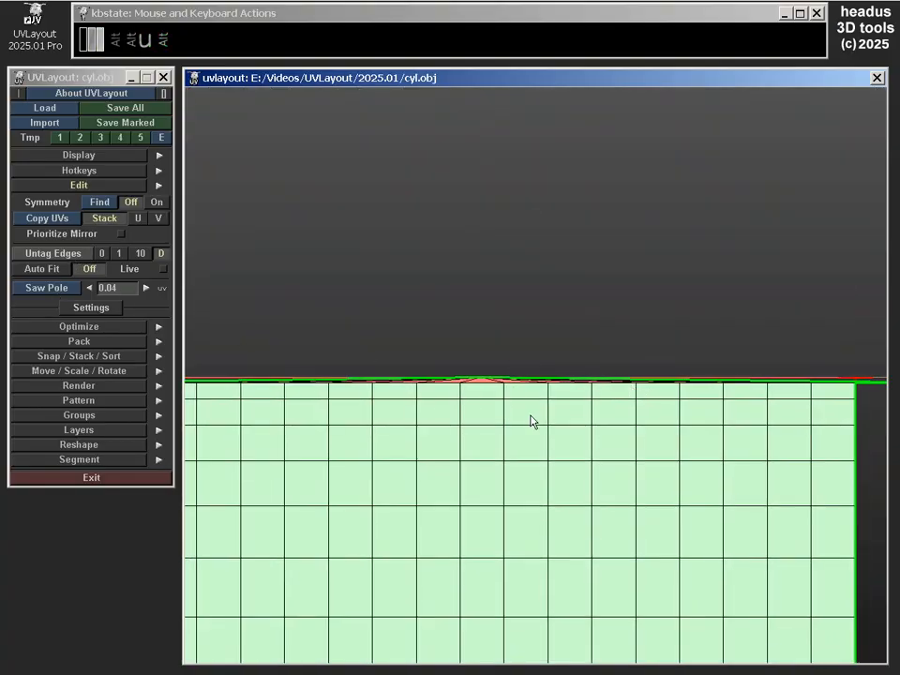
{"action": "right_click_drag", "start_coordinate": [454, 430], "coordinate": [346, 446], "text": "alt"}
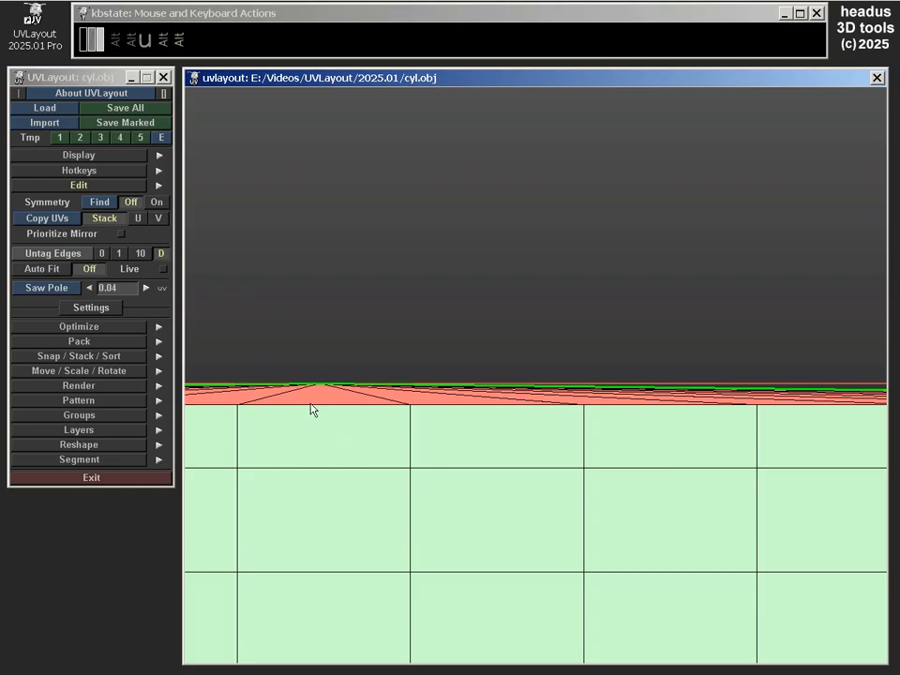
{"action": "key", "text": "shift"}
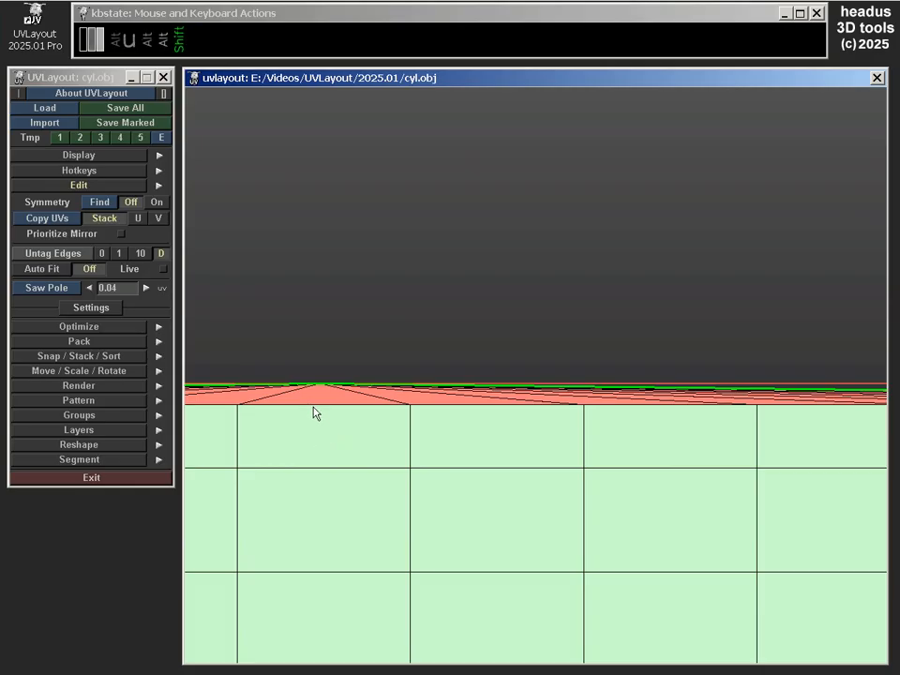
{"action": "key", "text": "shift+c"}
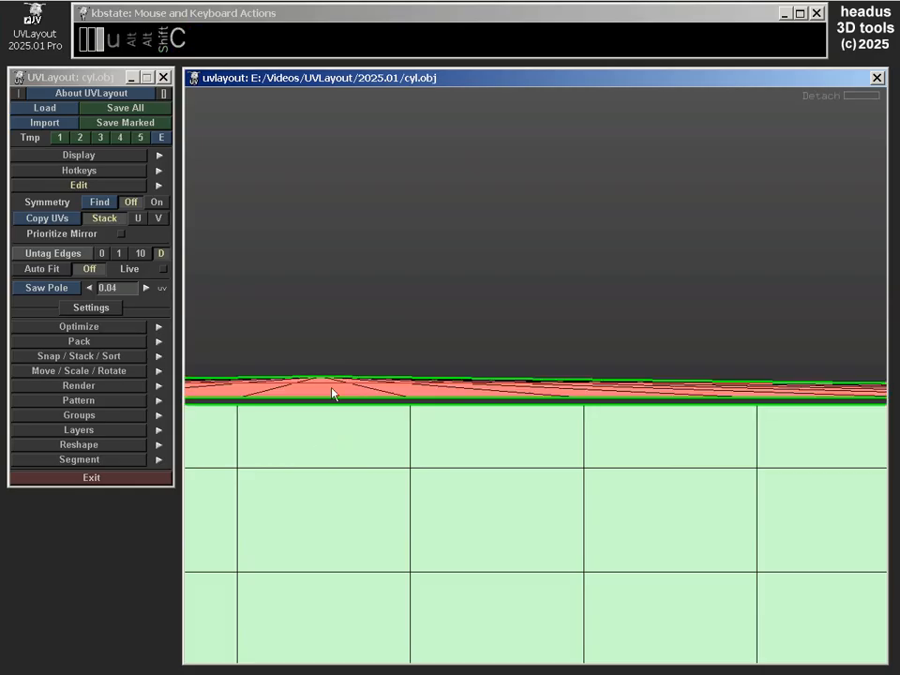
{"action": "left_click_drag", "start_coordinate": [332, 391], "coordinate": [355, 311]}
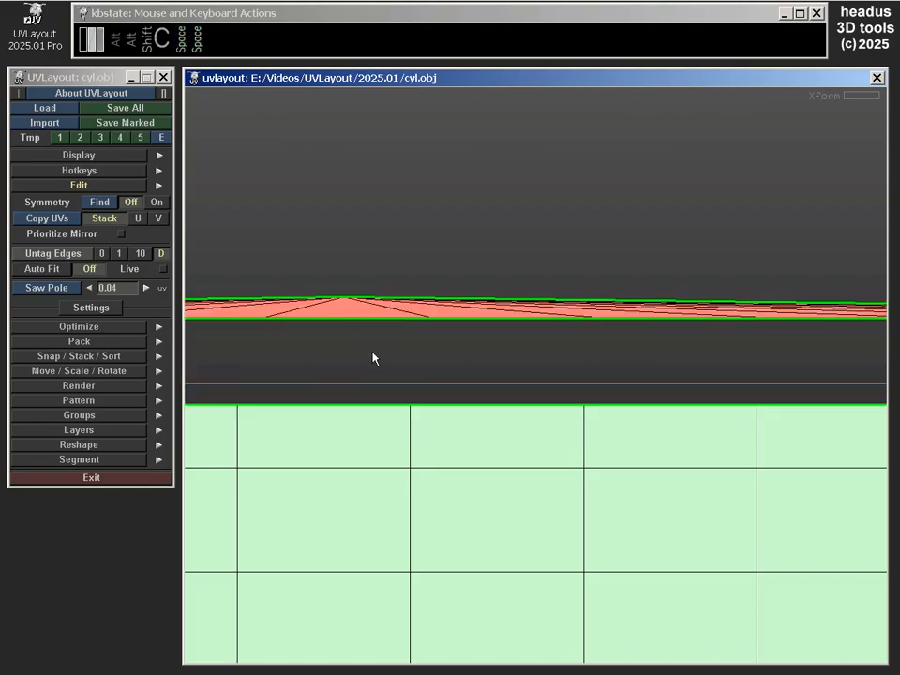
Detach the lower pole strip from the UV grid and move it clear below the grid's edge.
{"action": "left_click_drag", "start_coordinate": [637, 518], "coordinate": [504, 524], "text": "alt"}
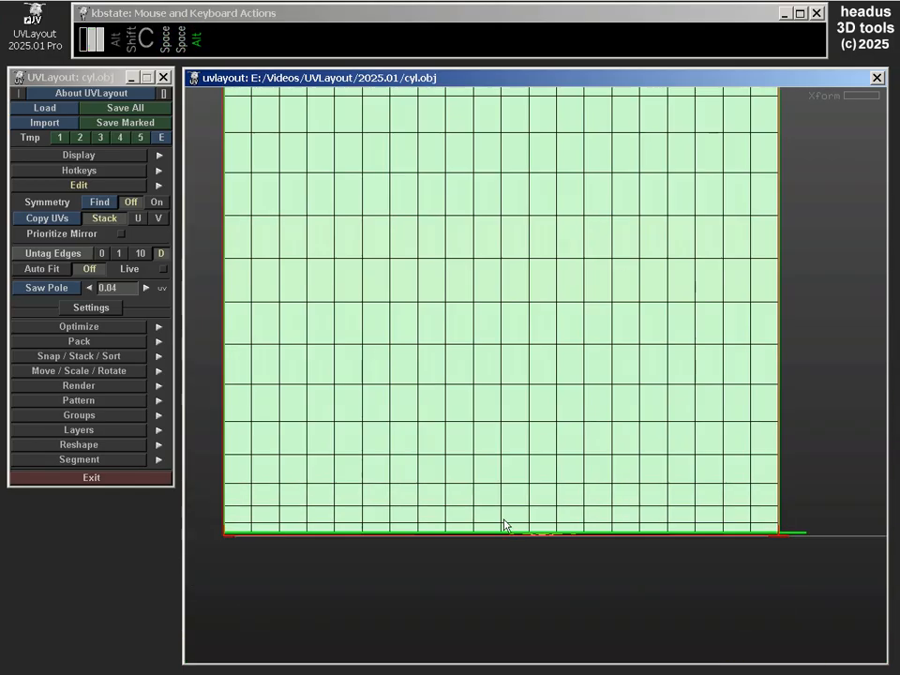
{"action": "right_click_drag", "start_coordinate": [533, 547], "coordinate": [556, 346], "text": "alt"}
{"action": "key", "text": "shift+c"}
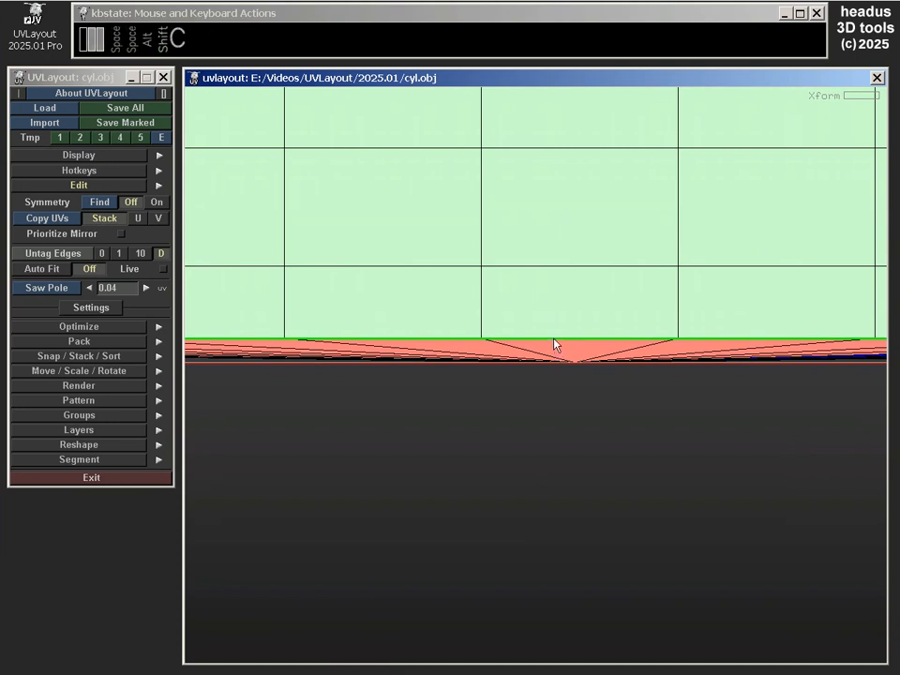
{"action": "key", "text": "shift+c"}
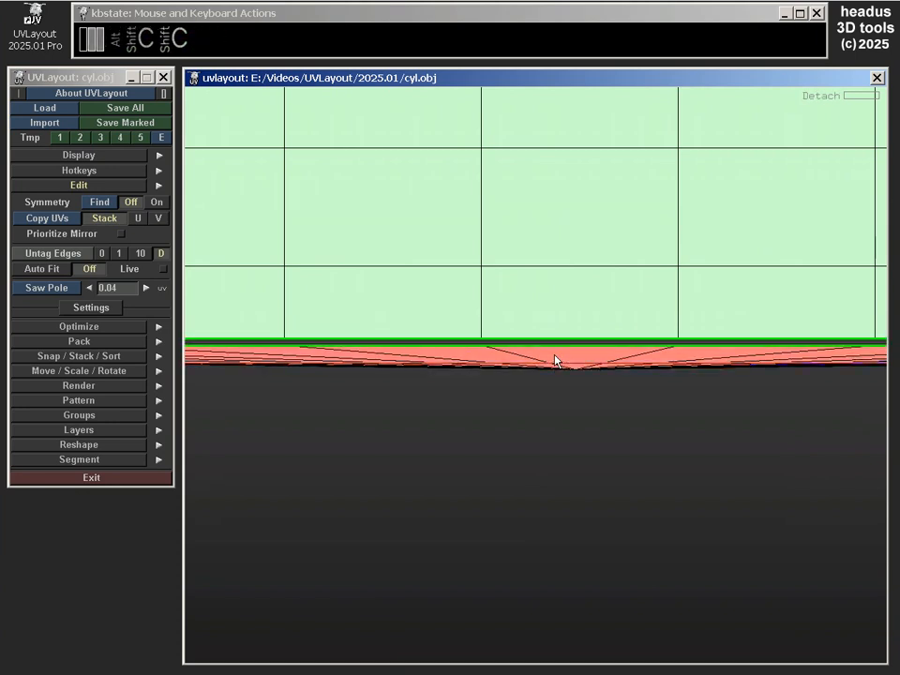
{"action": "key", "text": "space"}
{"action": "left_click_drag", "start_coordinate": [554, 361], "coordinate": [546, 482]}
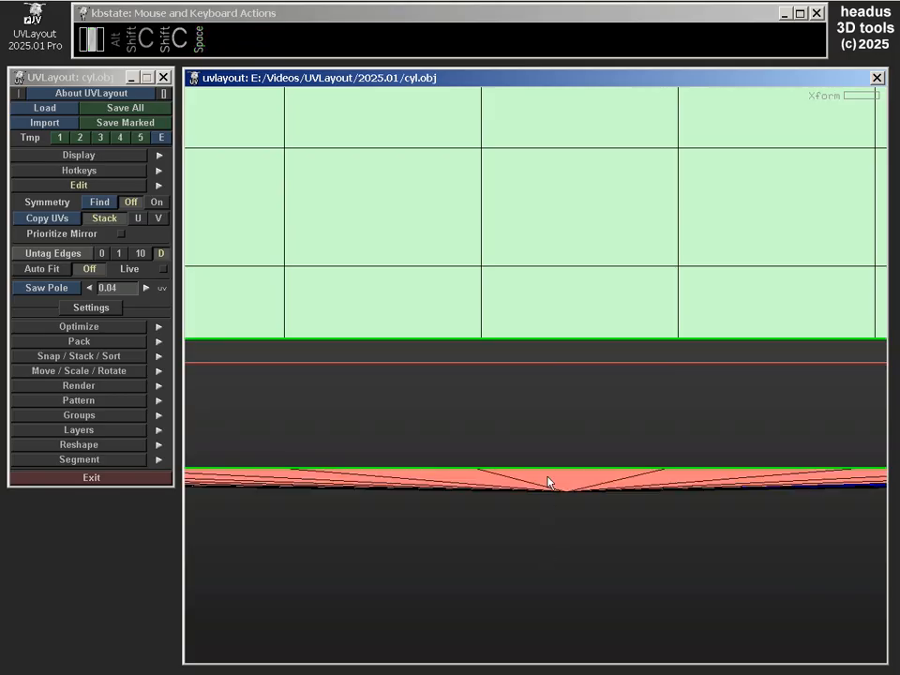
Flatten the detached lower pole strip into a round cap.
{"action": "scroll", "coordinate": [549, 478], "scroll_direction": "down", "scroll_amount": 2}
{"action": "key", "text": "f"}
{"action": "key", "text": "f"}
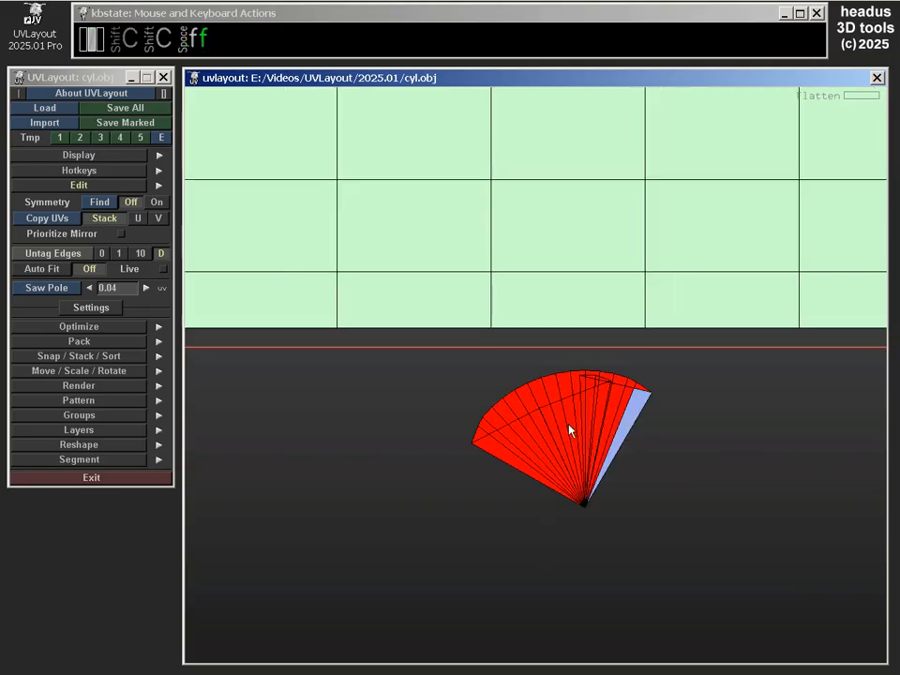
{"action": "key", "text": "shift"}
{"action": "key", "text": "shift+f"}
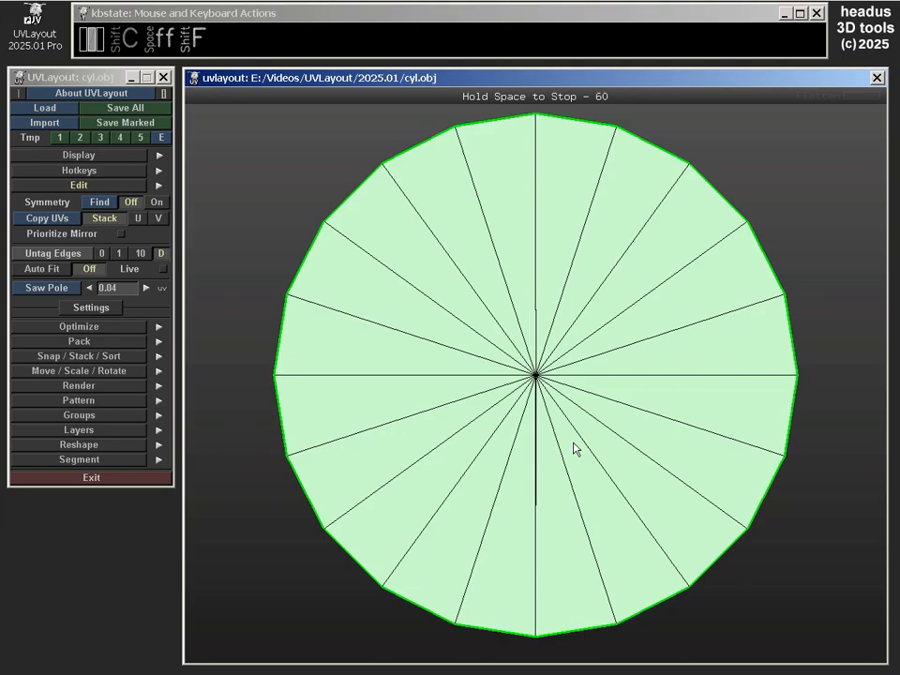
{"action": "key", "text": "space"}
{"action": "scroll", "coordinate": [525, 474], "scroll_direction": "up", "scroll_amount": 4}
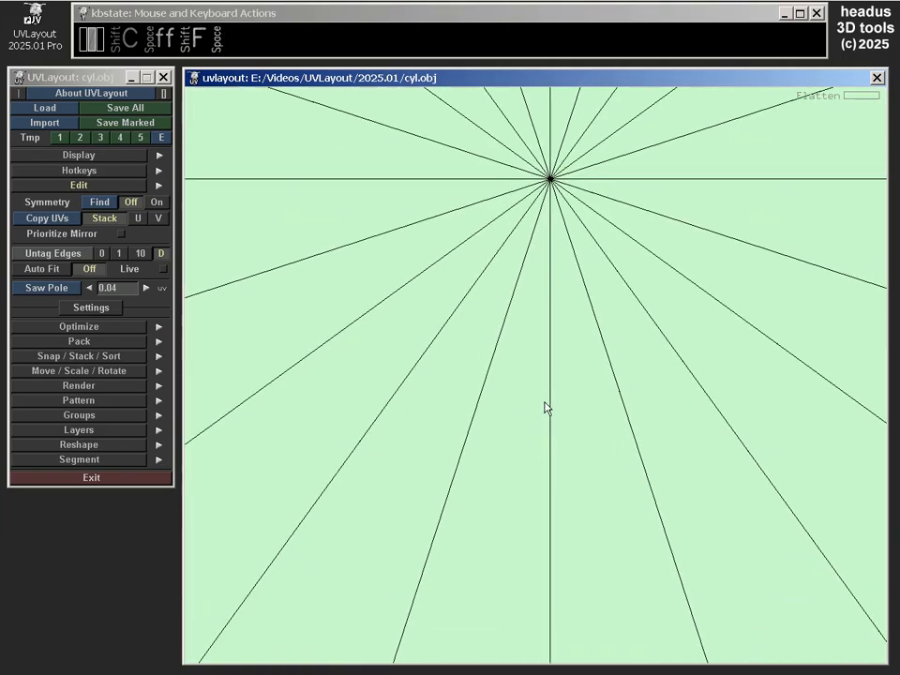
Flatten the detached upper pole strip into a round cap.
{"action": "scroll", "coordinate": [544, 398], "scroll_direction": "down", "scroll_amount": 6}
{"action": "key", "text": "space"}
{"action": "middle_click_drag", "start_coordinate": [548, 316], "coordinate": [536, 496]}
{"action": "right_click_drag", "start_coordinate": [546, 478], "coordinate": [557, 370]}
{"action": "middle_click_drag", "start_coordinate": [562, 207], "coordinate": [455, 316]}
{"action": "right_click_drag", "start_coordinate": [454, 316], "coordinate": [486, 436]}
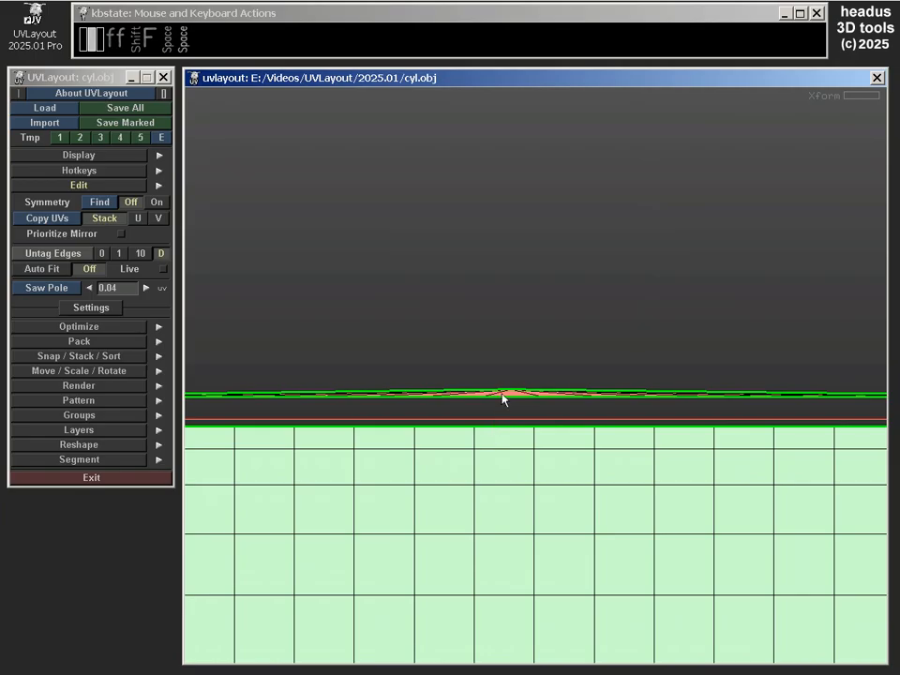
{"action": "key", "text": "f"}
{"action": "scroll", "coordinate": [527, 366], "scroll_direction": "up", "scroll_amount": 5}
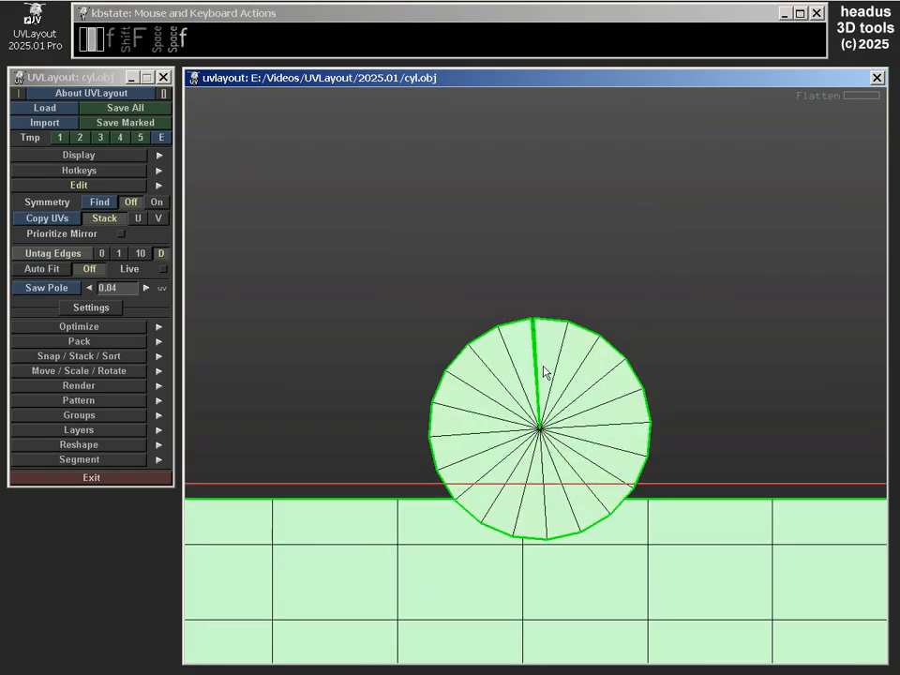
Weld the upper cap's open radial seam, flatten the cap again, and move it clear above the UV grid.
{"action": "key", "text": "w"}
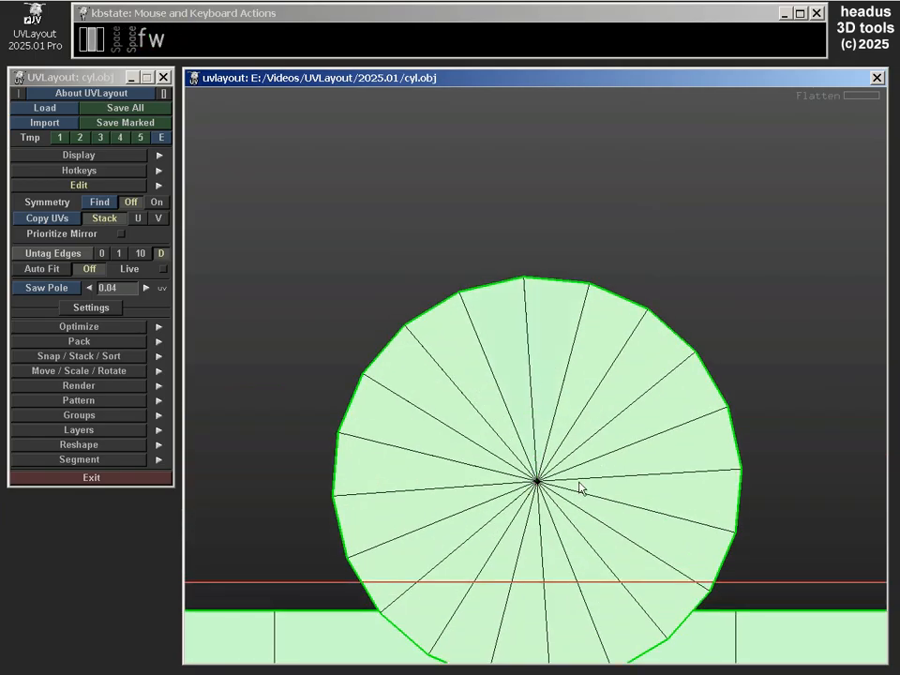
{"action": "key", "text": "f"}
{"action": "middle_click_drag", "start_coordinate": [569, 479], "coordinate": [491, 264]}
{"action": "scroll", "coordinate": [520, 348], "scroll_direction": "down", "scroll_amount": 1}
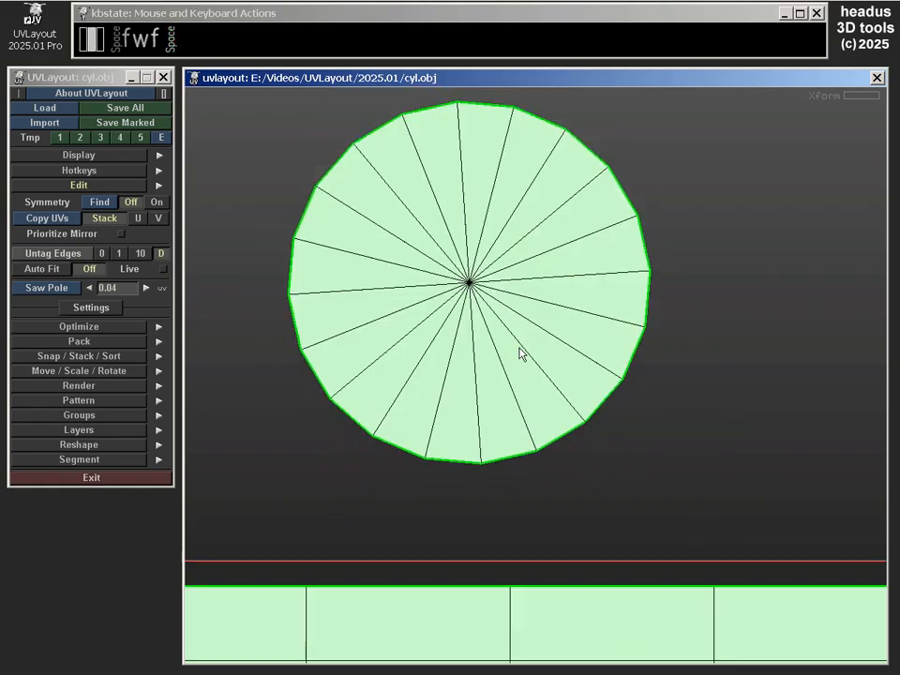
Flatten the round lower pole cap beneath the UV grid once more.
{"action": "scroll", "coordinate": [521, 354], "scroll_direction": "down", "scroll_amount": 5}
{"action": "scroll", "coordinate": [525, 560], "scroll_direction": "down", "scroll_amount": 2}
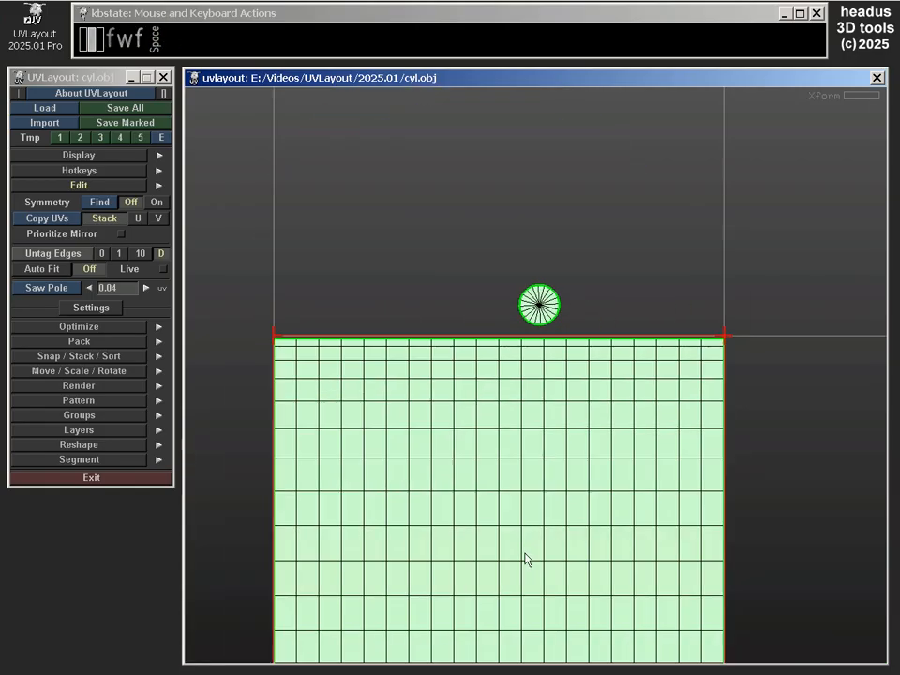
{"action": "middle_click_drag", "start_coordinate": [547, 473], "coordinate": [526, 212]}
{"action": "scroll", "coordinate": [527, 535], "scroll_direction": "up", "scroll_amount": 8}
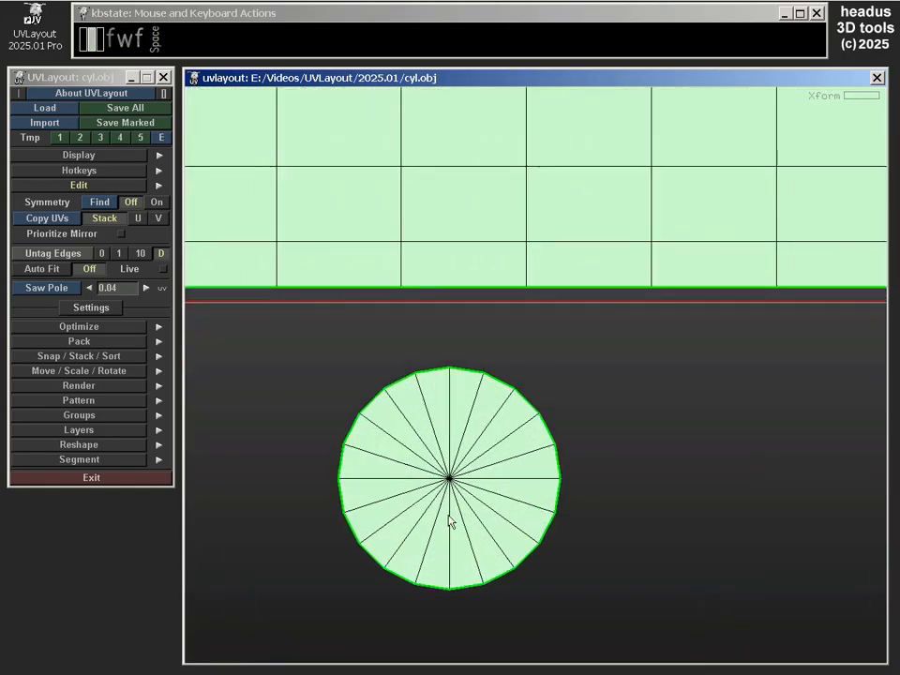
{"action": "scroll", "coordinate": [449, 522], "scroll_direction": "up", "scroll_amount": 4}
{"action": "key", "text": "f"}
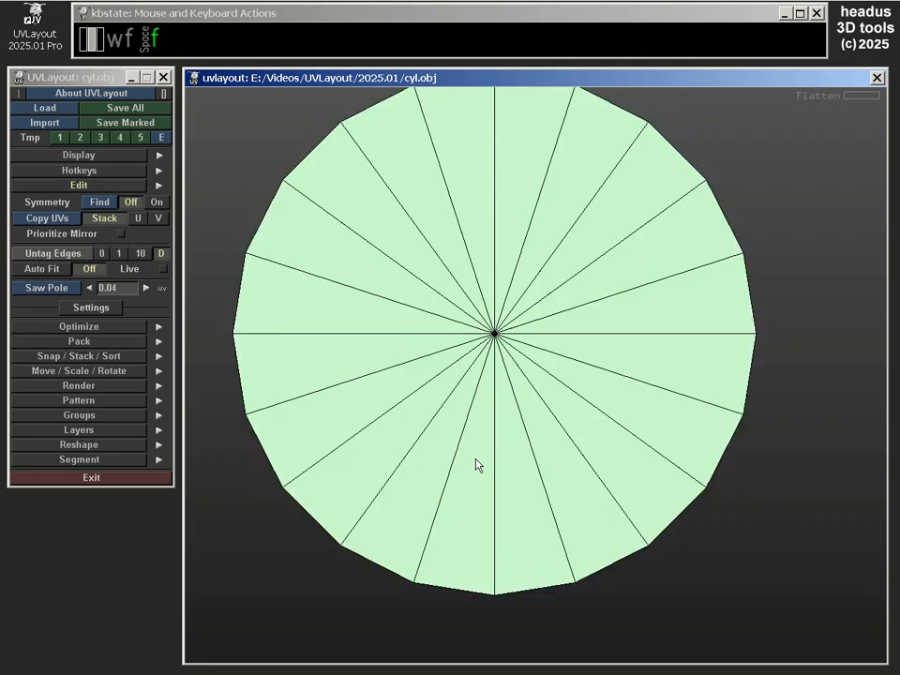
{"action": "scroll", "coordinate": [563, 351], "scroll_direction": "down", "scroll_amount": 4}
Select the upper pole cap and tag its whole boundary for welding to the UV grid's upper edge.
{"action": "middle_click_drag", "start_coordinate": [580, 263], "coordinate": [589, 563]}
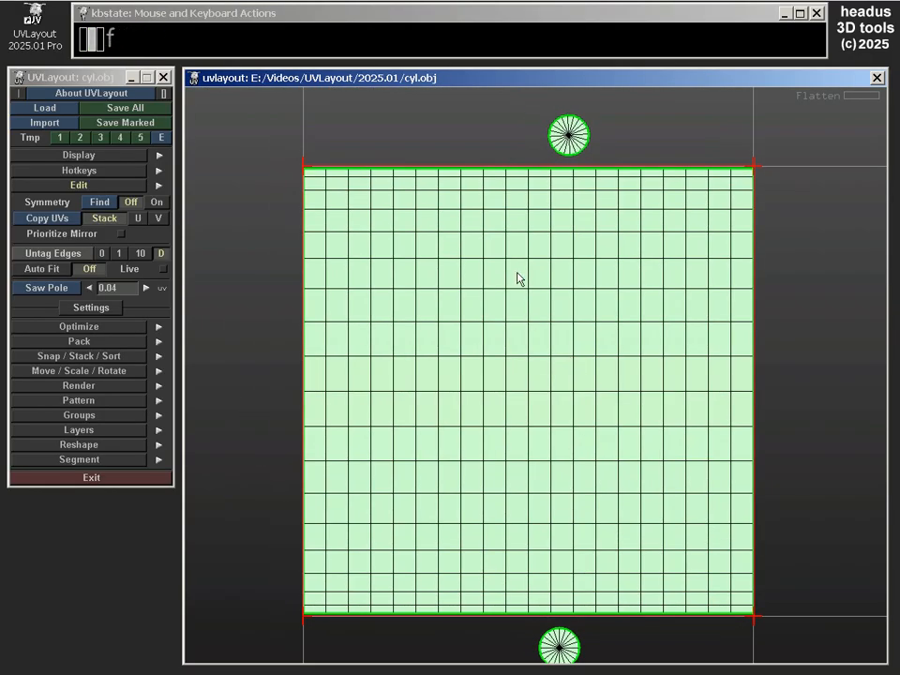
{"action": "scroll", "coordinate": [567, 217], "scroll_direction": "up", "scroll_amount": 3}
{"action": "middle_click_drag", "start_coordinate": [570, 214], "coordinate": [622, 409]}
{"action": "scroll", "coordinate": [600, 343], "scroll_direction": "up", "scroll_amount": 6}
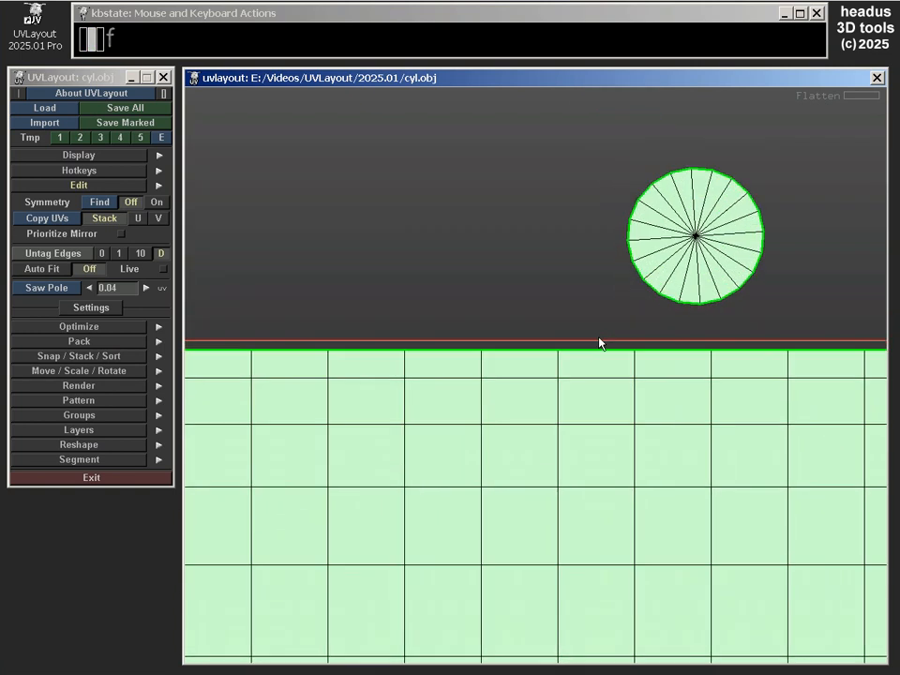
{"action": "middle_click_drag", "start_coordinate": [624, 323], "coordinate": [362, 424]}
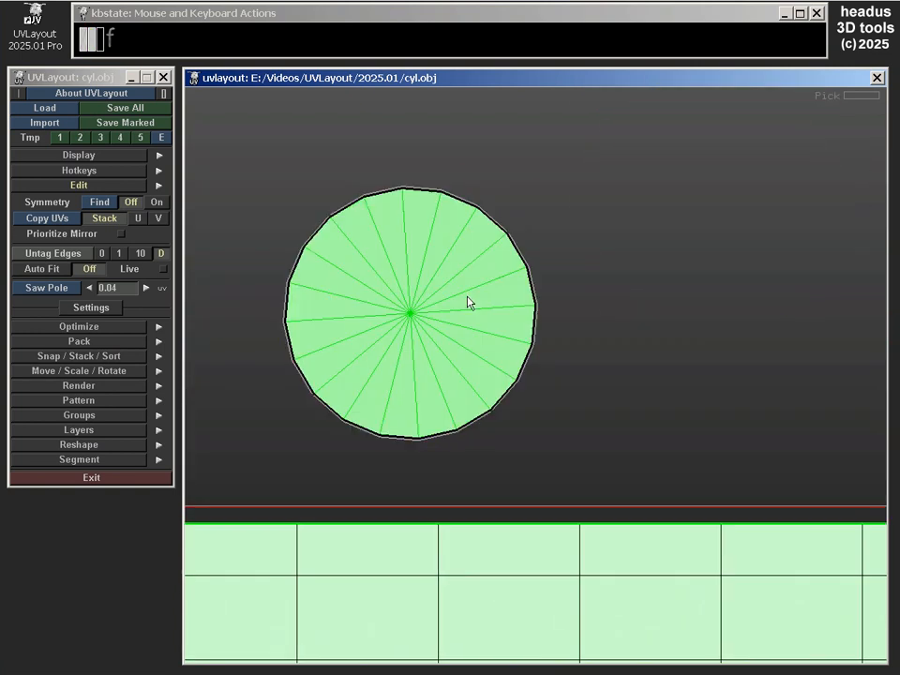
{"action": "key", "text": "shift+w"}
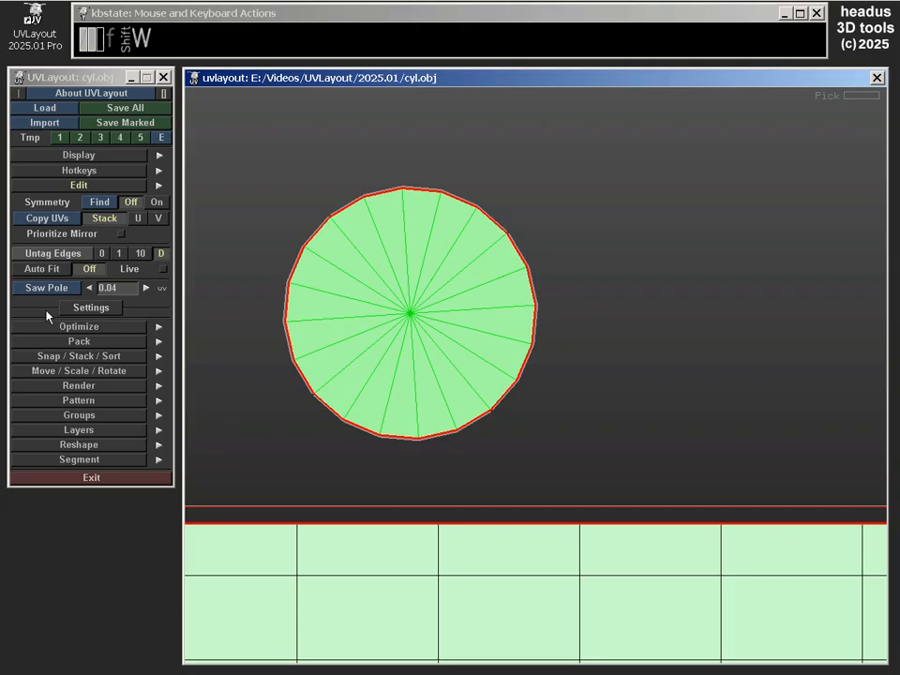
Apply Saw Pole with a value of 0 to the upper cap and join the sawtooth triangles to the grid.
{"action": "left_click", "coordinate": [129, 293]}
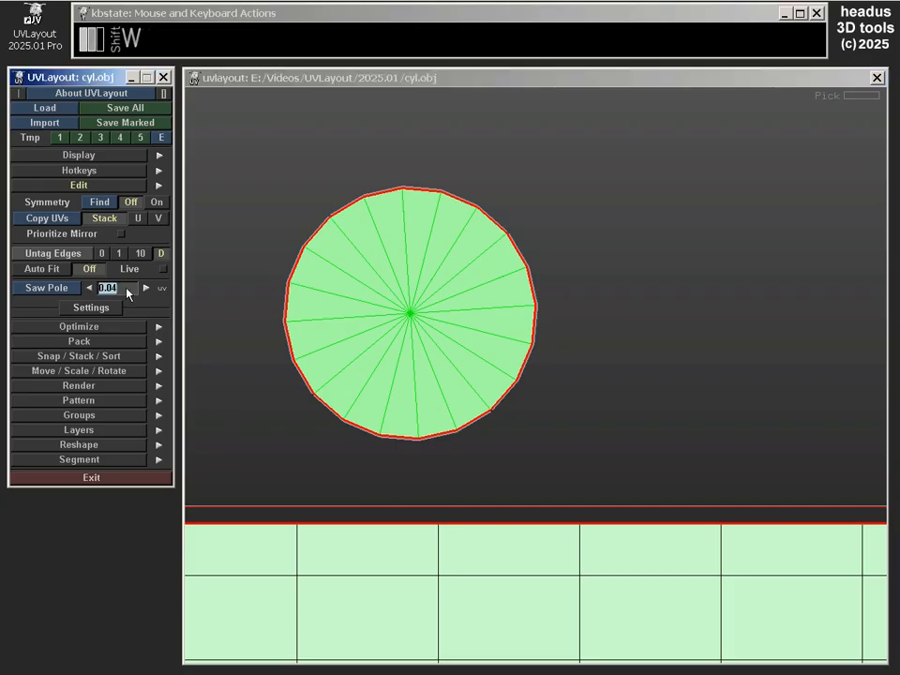
{"action": "type", "text": "0"}
{"action": "left_click", "coordinate": [56, 289]}
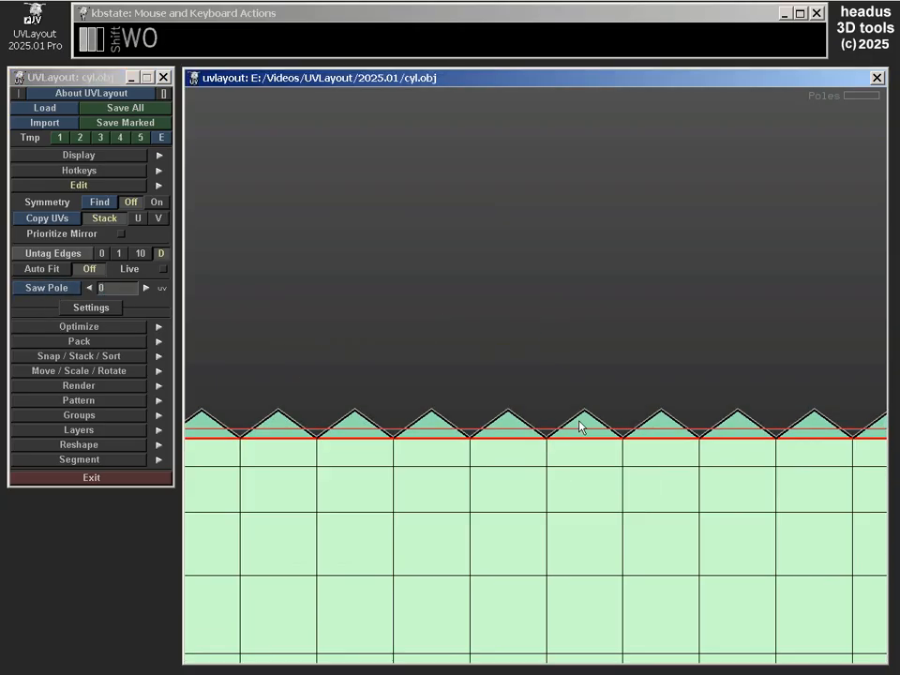
{"action": "key", "text": "Return"}
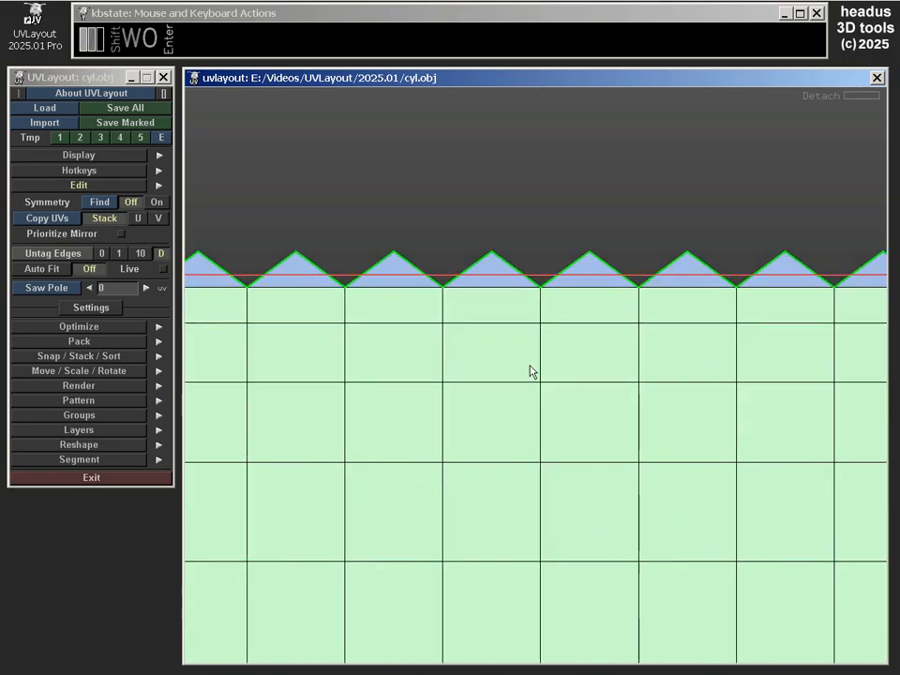
Tag the lower cap's boundary for welding, convert the cap with Saw Pole, and join its triangles to the grid's lower edge.
{"action": "middle_click_drag", "start_coordinate": [475, 512], "coordinate": [466, 350]}
{"action": "left_click", "coordinate": [466, 351]}
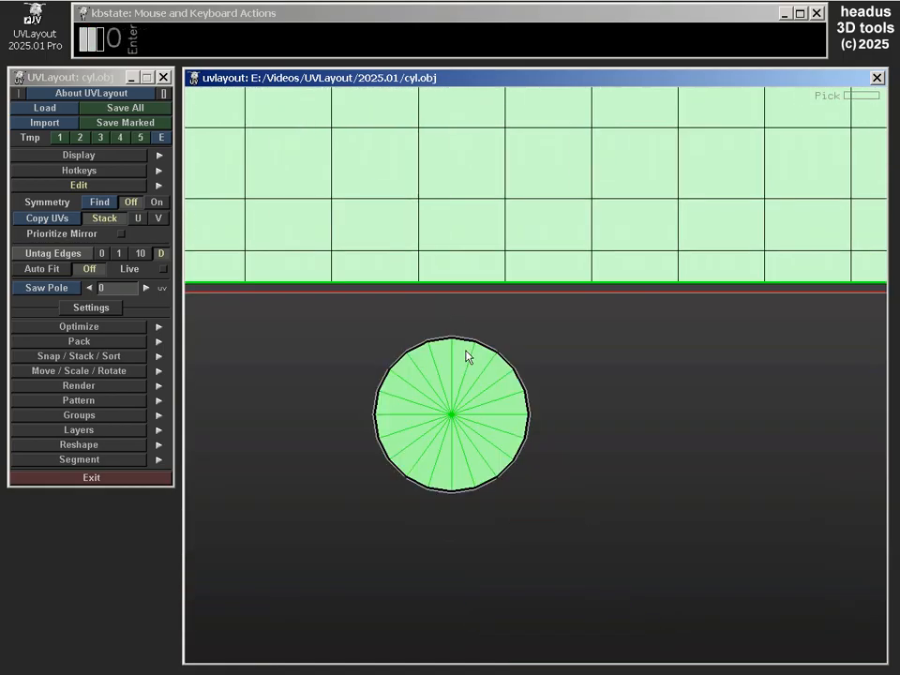
{"action": "key", "text": "shift+w"}
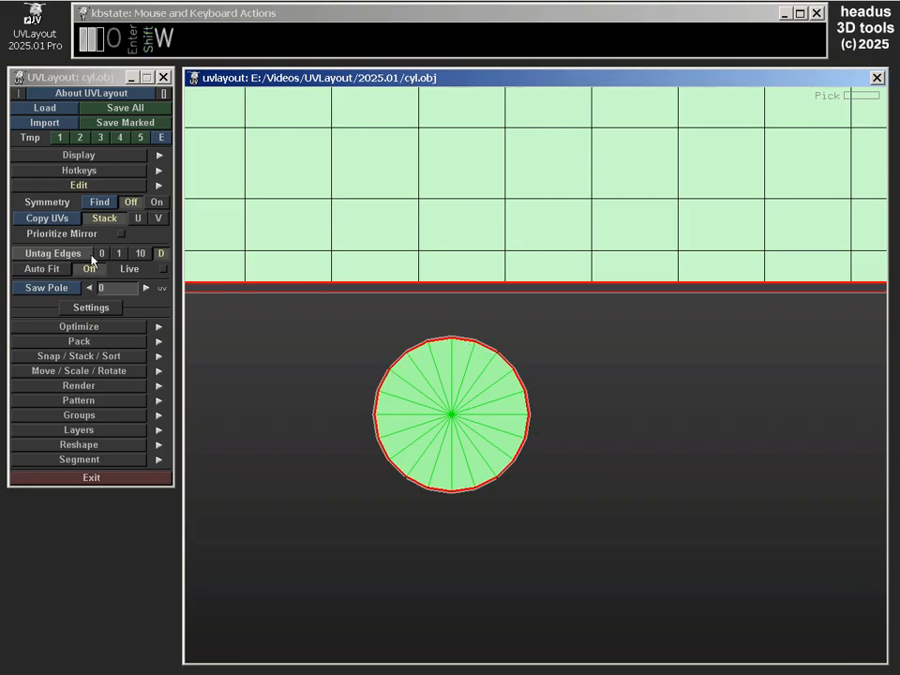
{"action": "left_click", "coordinate": [55, 292]}
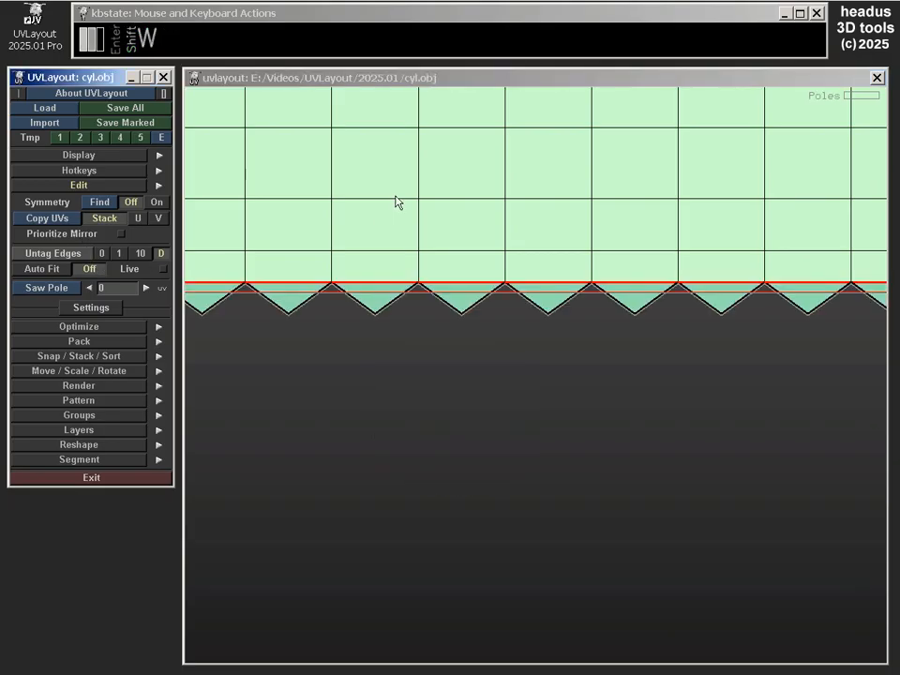
{"action": "key", "text": "Return"}
Examine the sawtooth triangles along the UV grid's edges and compare them with the checker pattern around the 3D poles.
{"action": "scroll", "coordinate": [603, 379], "scroll_direction": "down", "scroll_amount": 7}
{"action": "middle_click_drag", "start_coordinate": [575, 298], "coordinate": [581, 506]}
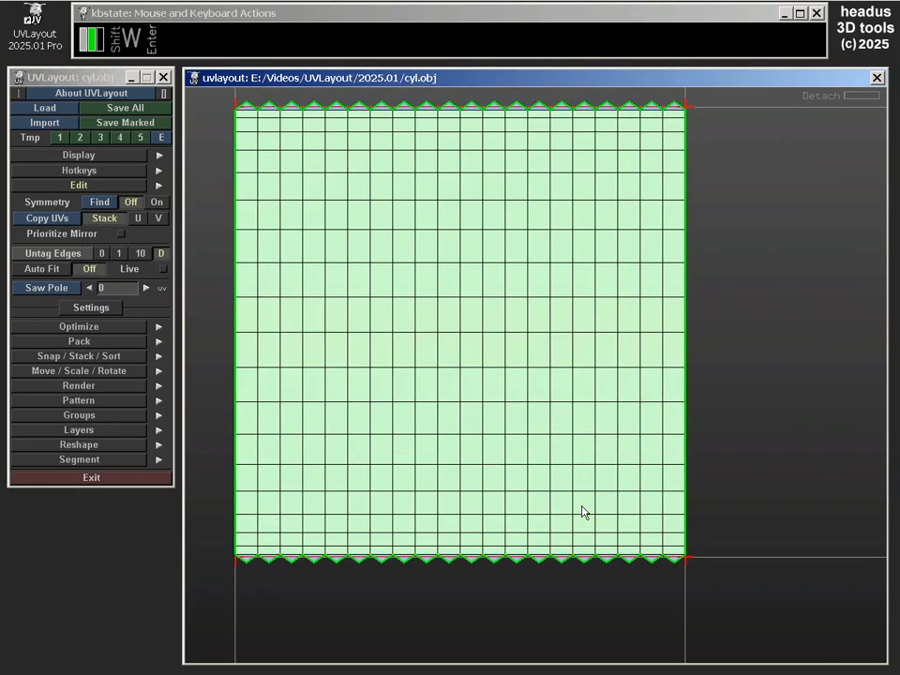
{"action": "scroll", "coordinate": [532, 337], "scroll_direction": "up", "scroll_amount": 1}
{"action": "middle_click_drag", "start_coordinate": [532, 337], "coordinate": [569, 375]}
{"action": "scroll", "coordinate": [573, 388], "scroll_direction": "down", "scroll_amount": 1}
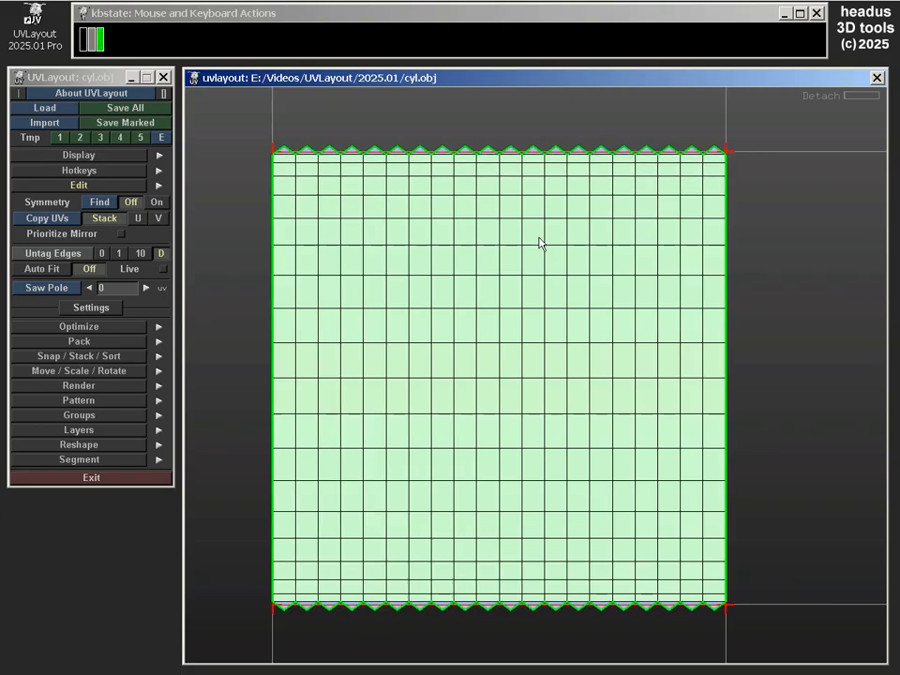
{"action": "middle_click_drag", "start_coordinate": [538, 241], "coordinate": [543, 406]}
{"action": "right_click_drag", "start_coordinate": [543, 406], "coordinate": [532, 358]}
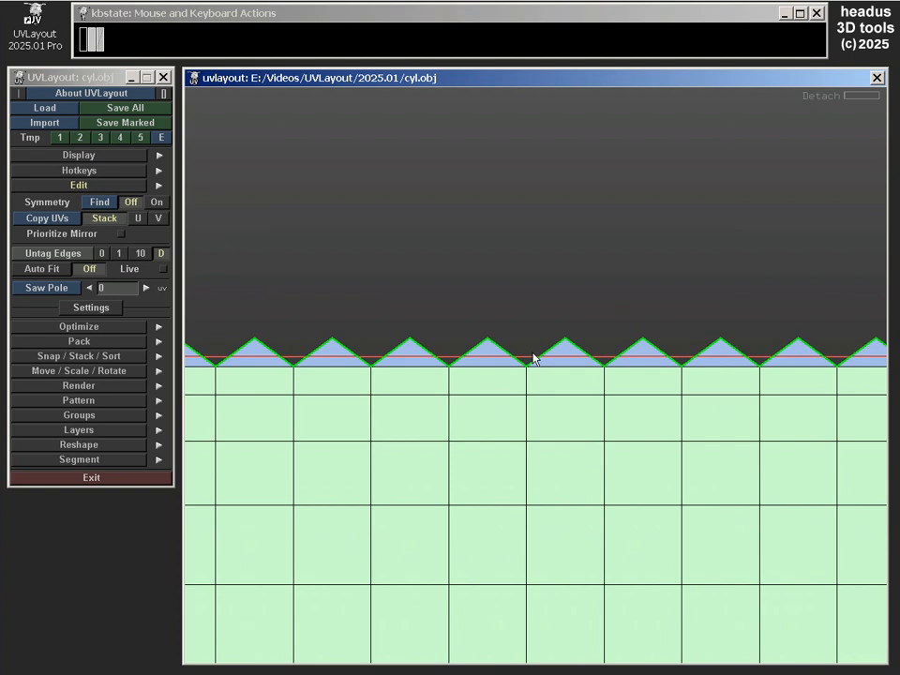
{"action": "key", "text": "3"}
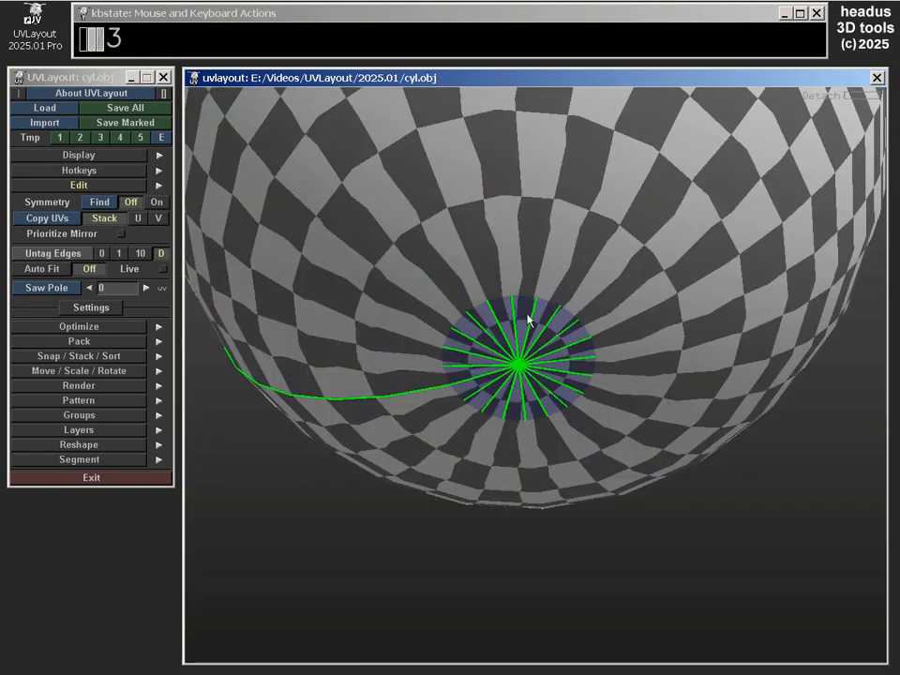
{"action": "left_click_drag", "start_coordinate": [529, 318], "coordinate": [553, 332]}
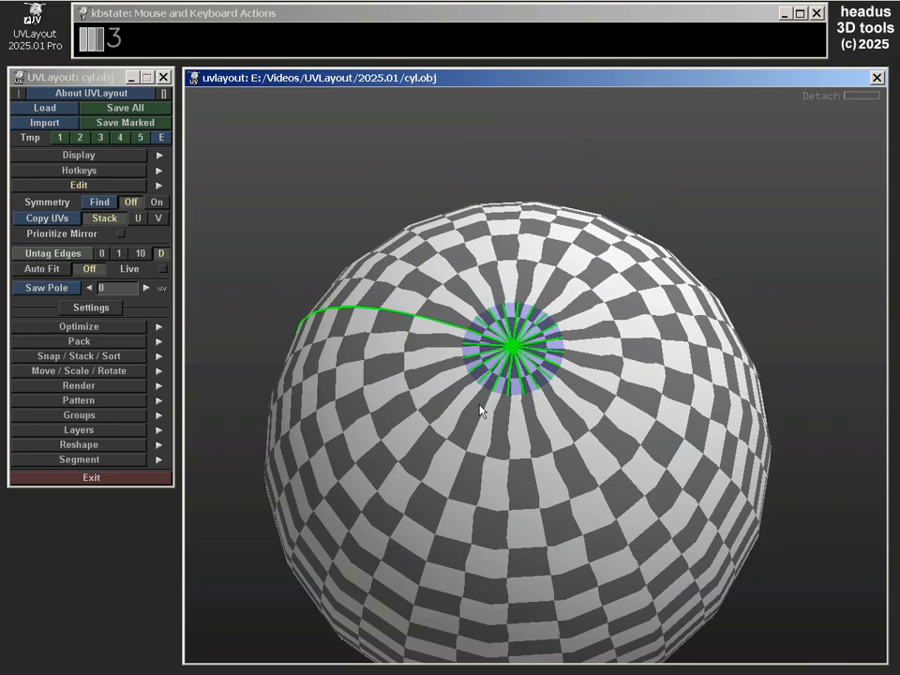
{"action": "key", "text": "3"}
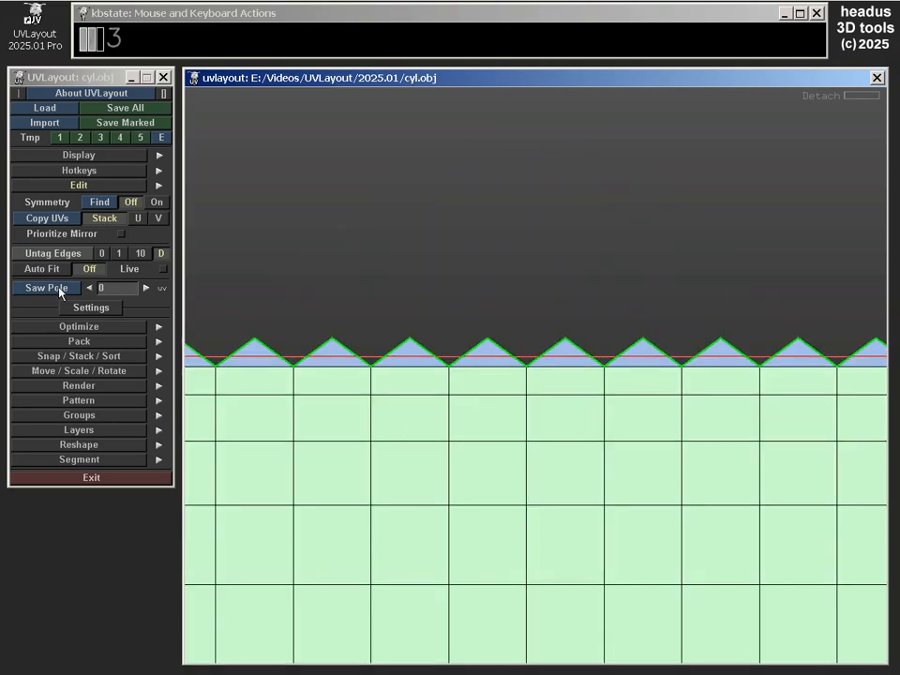
{"action": "right_click_drag", "start_coordinate": [526, 416], "coordinate": [510, 416]}
{"action": "middle_click_drag", "start_coordinate": [511, 416], "coordinate": [531, 277]}
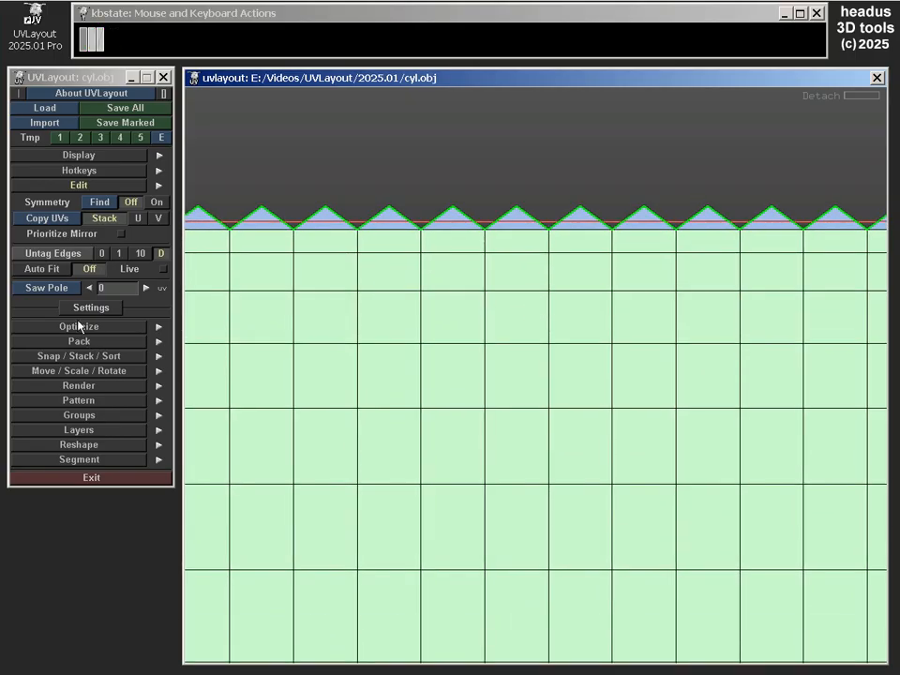